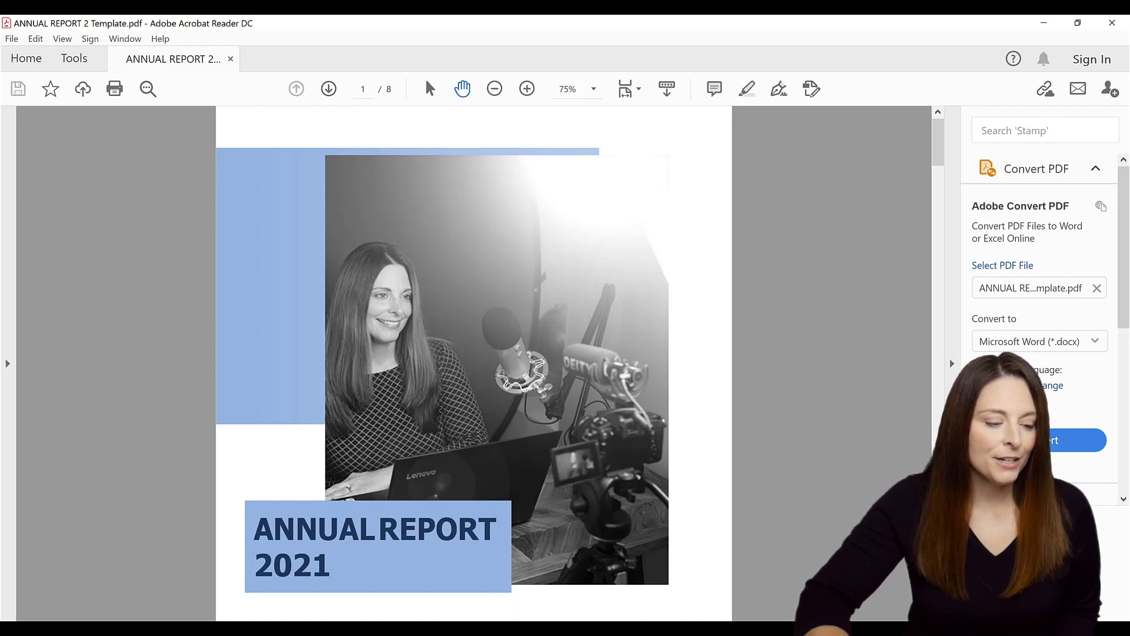
# From a blank Word document, open the annual report PDF from the Desktop.
pyautogui.click(500, 628)
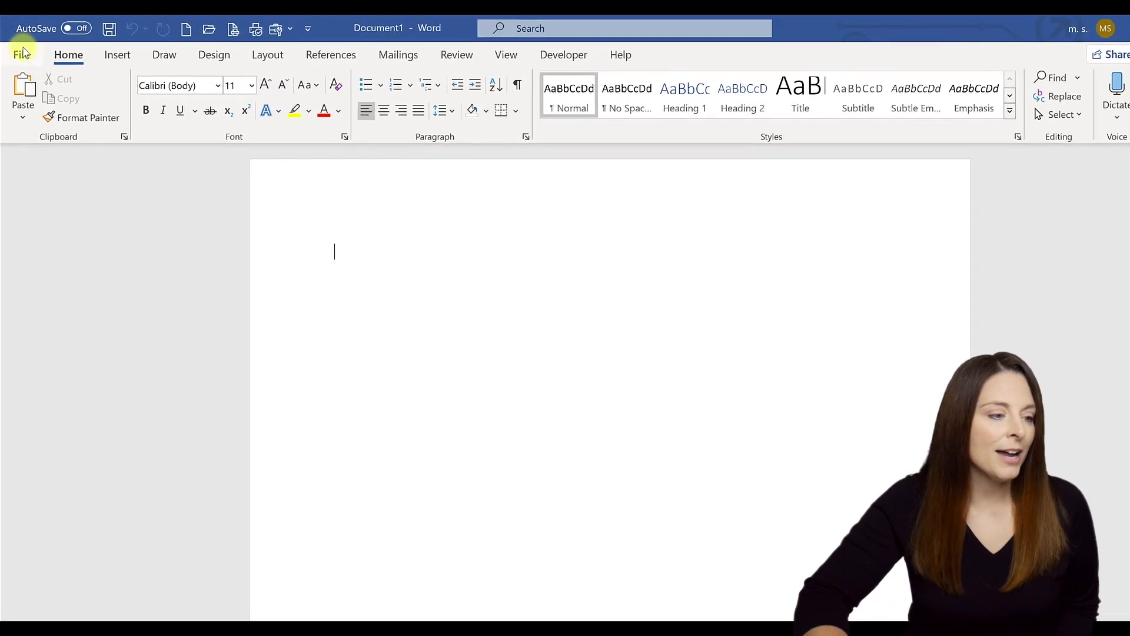
pyautogui.click(20, 52)
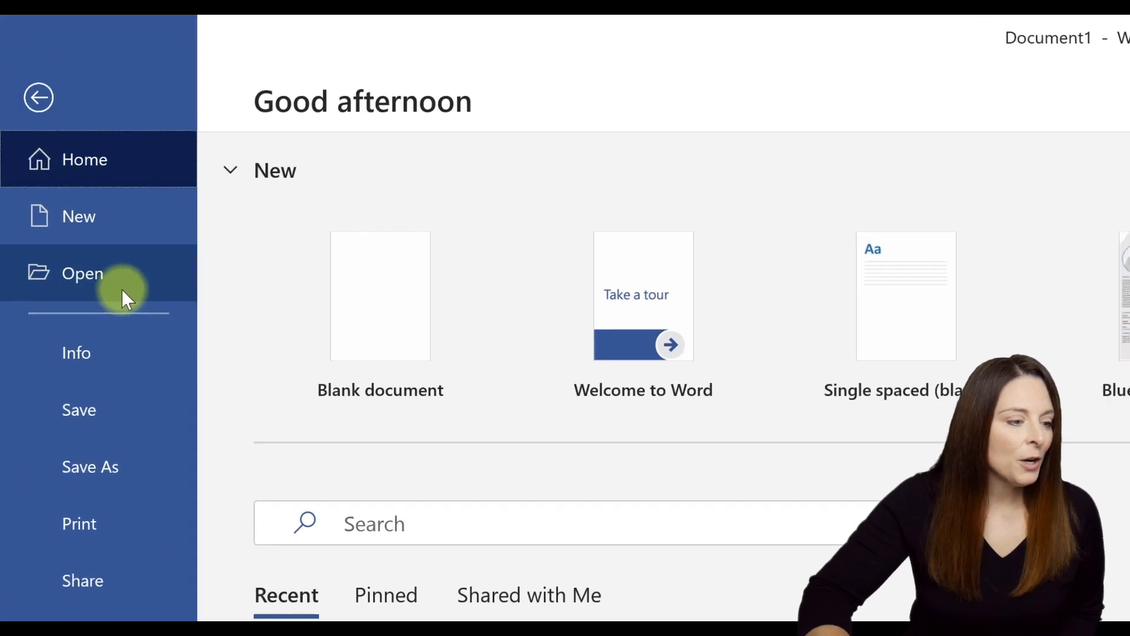
pyautogui.click(89, 214)
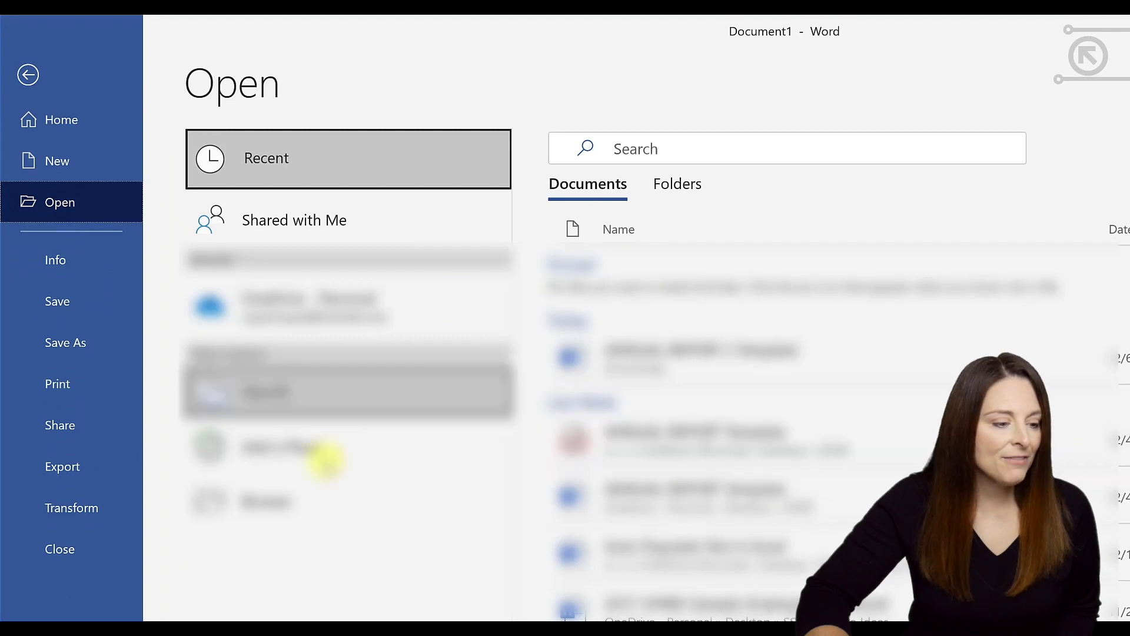
pyautogui.click(294, 500)
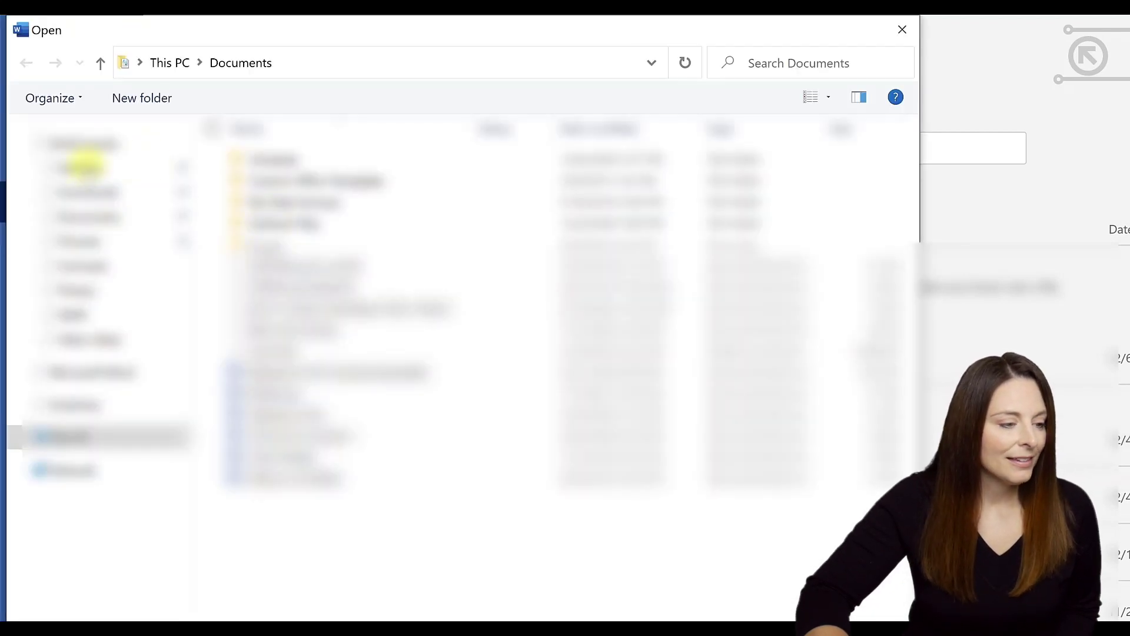
pyautogui.click(84, 168)
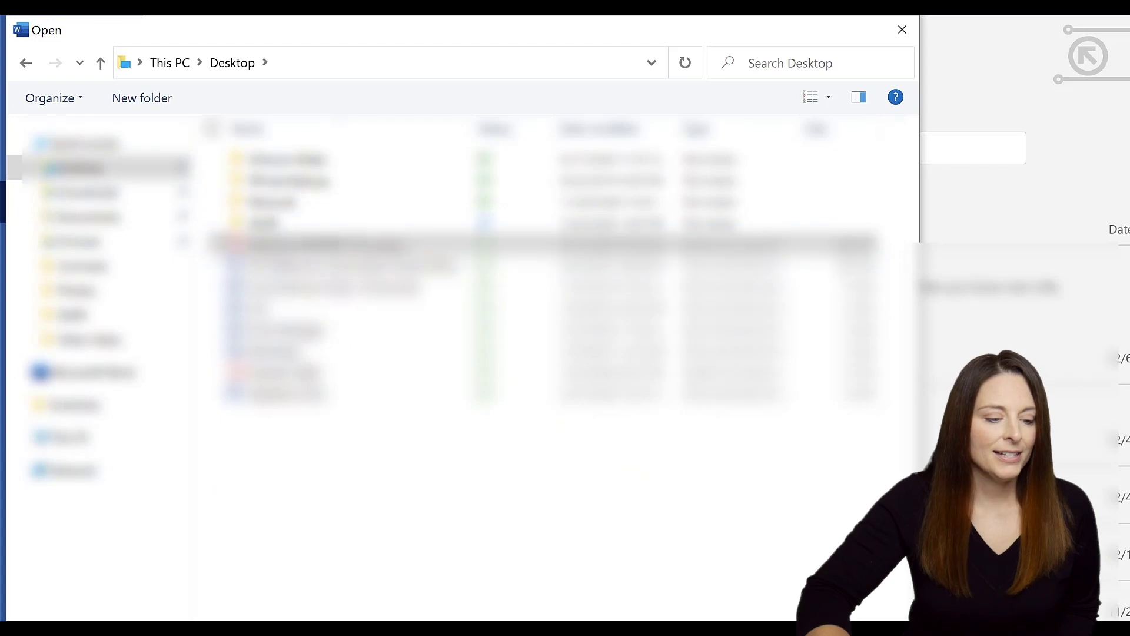
pyautogui.doubleClick(548, 243)
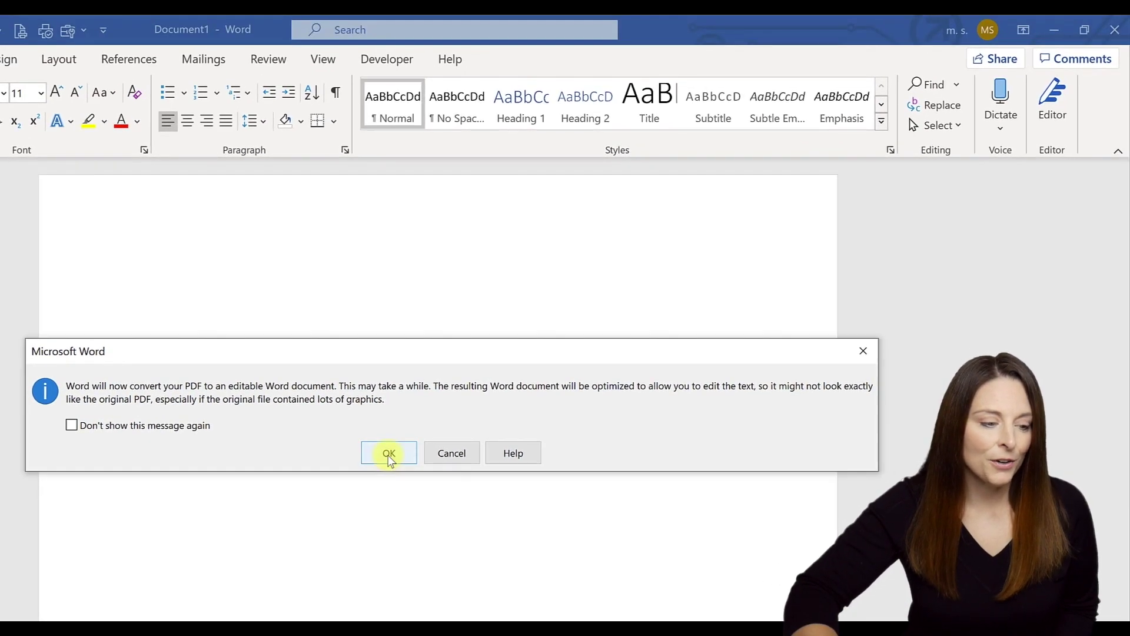
# Confirm the conversion of the annual report PDF into an editable 11-page document.
pyautogui.click(390, 453)
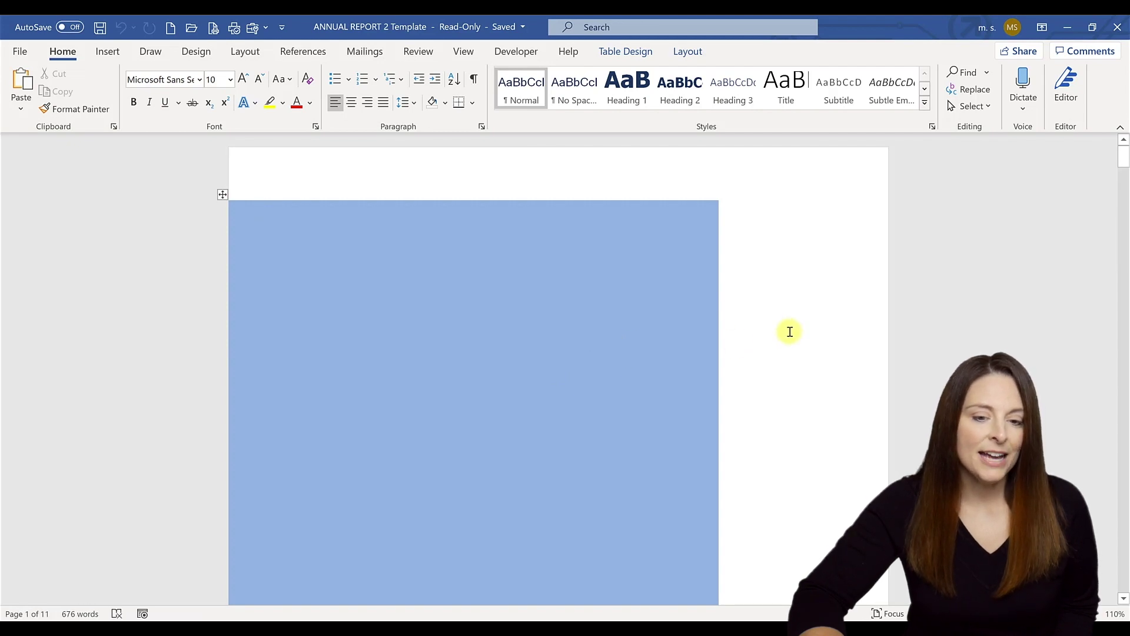
pyautogui.scroll(-2, 790, 331)
pyautogui.scroll(-3, 790, 331)
pyautogui.scroll(-2, 789, 332)
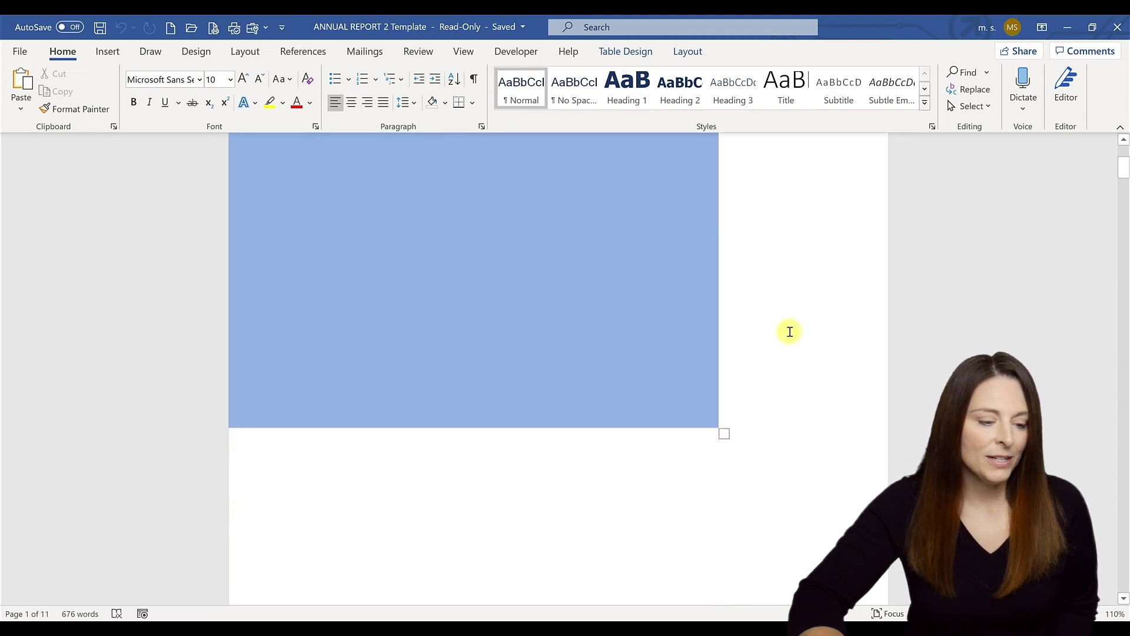
pyautogui.scroll(-3, 790, 331)
pyautogui.scroll(-3, 789, 332)
pyautogui.scroll(-4, 789, 332)
pyautogui.scroll(-3, 790, 331)
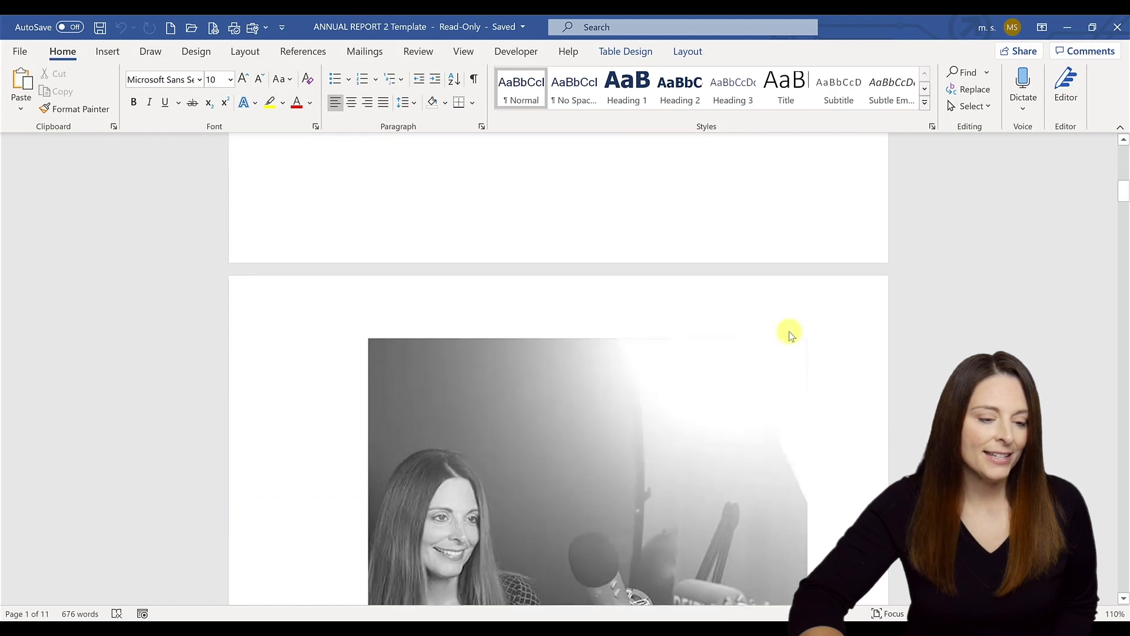
pyautogui.scroll(-4, 790, 332)
pyautogui.scroll(-3, 790, 331)
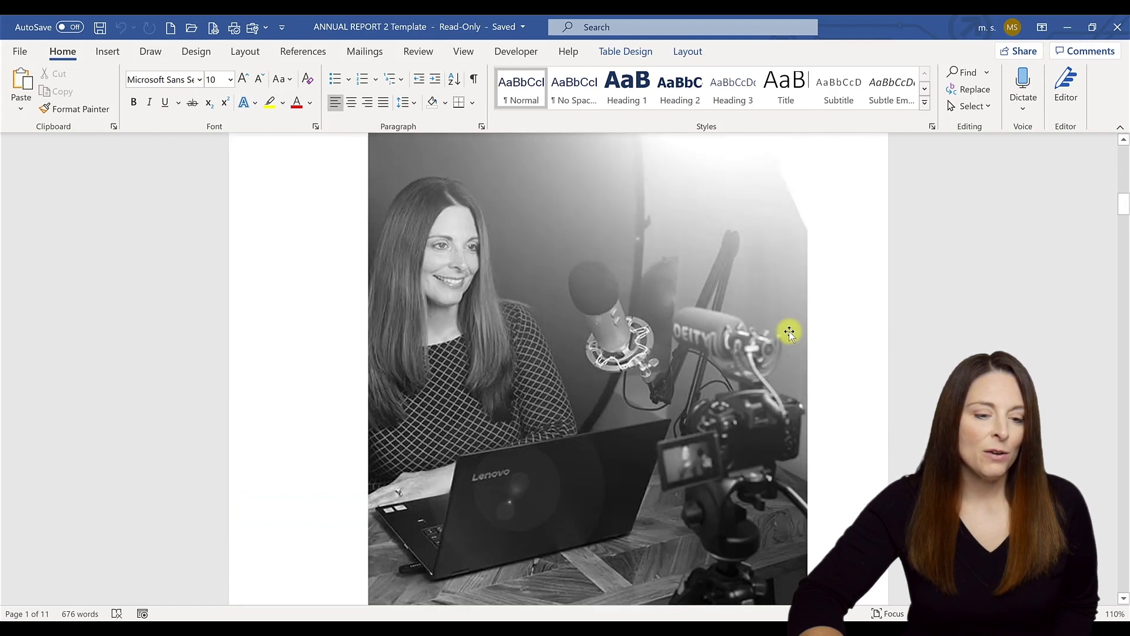
pyautogui.scroll(-4, 789, 331)
pyautogui.scroll(-3, 790, 331)
pyautogui.scroll(-3, 790, 331)
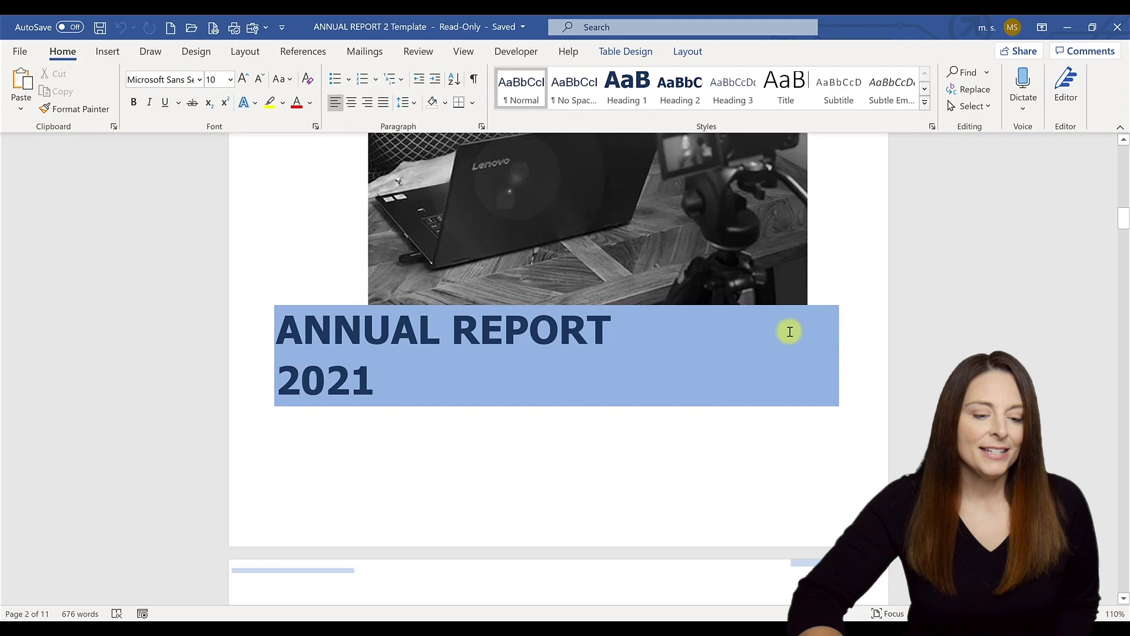
pyautogui.scroll(-3, 790, 332)
pyautogui.scroll(-2, 790, 331)
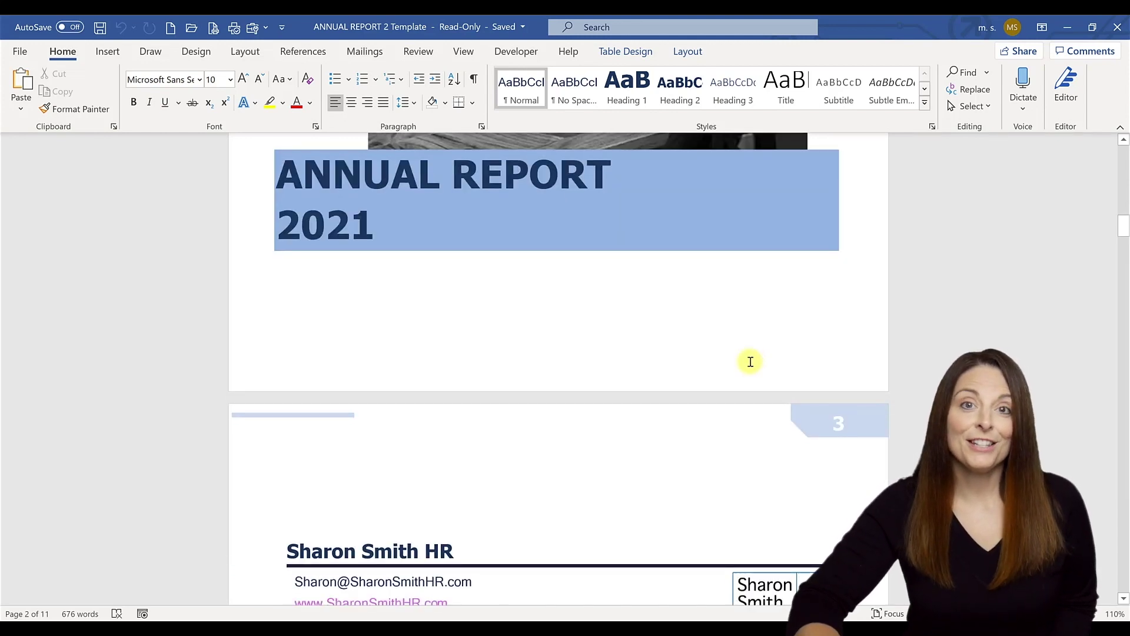
pyautogui.scroll(-5, 749, 364)
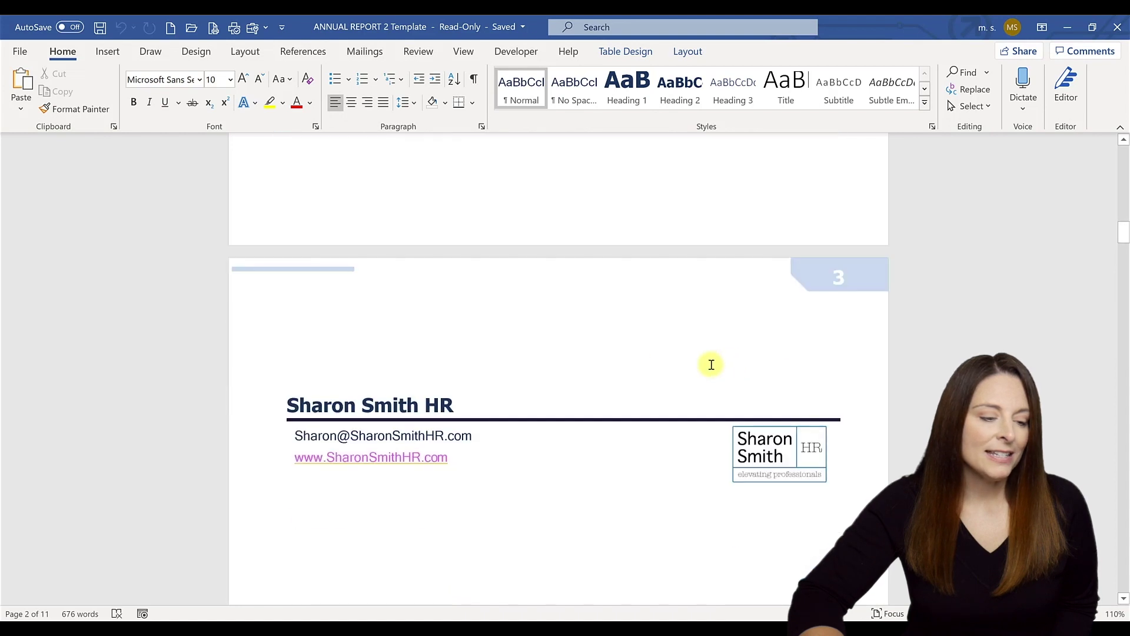
pyautogui.scroll(-3, 609, 381)
pyautogui.scroll(-2, 609, 380)
pyautogui.scroll(-2, 608, 380)
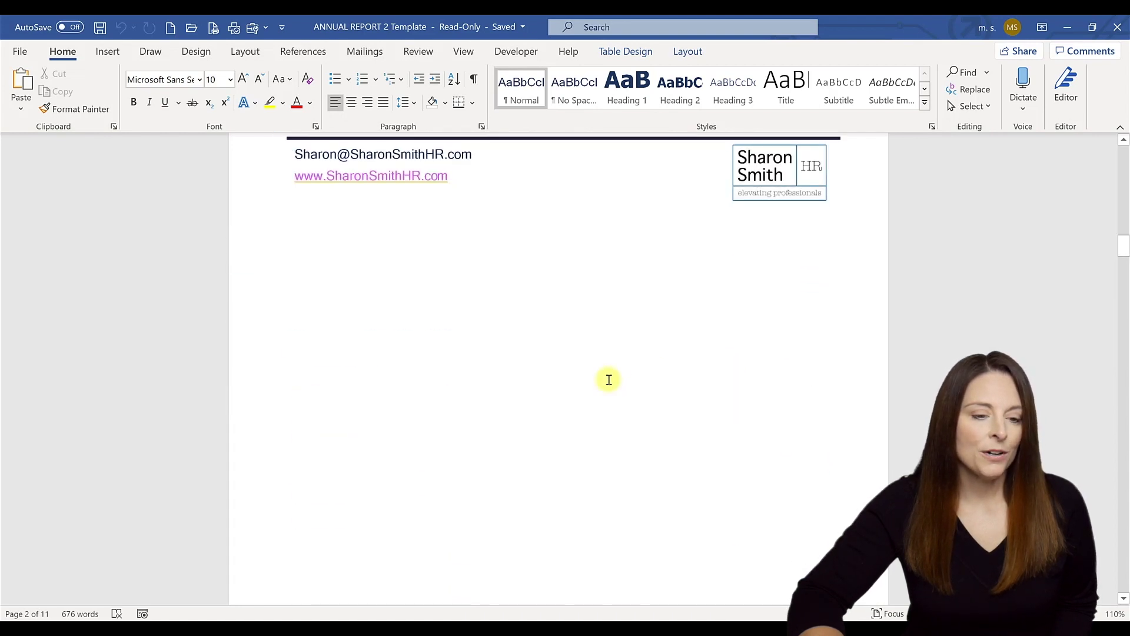
pyautogui.scroll(-3, 609, 380)
pyautogui.scroll(-5, 609, 380)
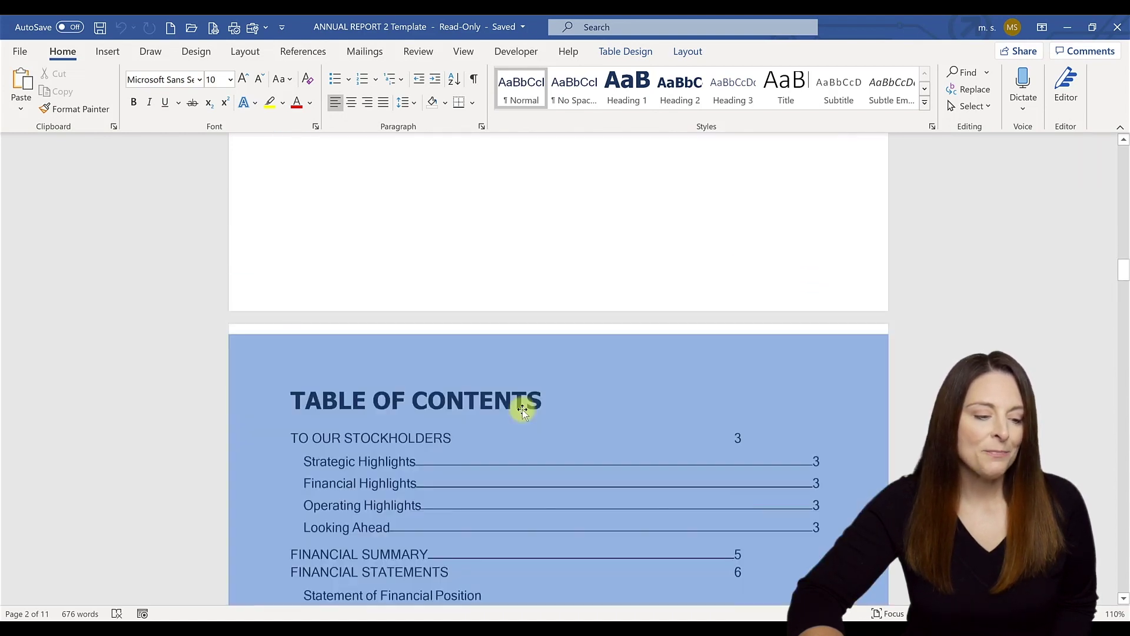
pyautogui.scroll(-2, 530, 389)
# Review the converted report through page 5, then switch to the Acrobat online converter in Chrome.
pyautogui.click(423, 417)
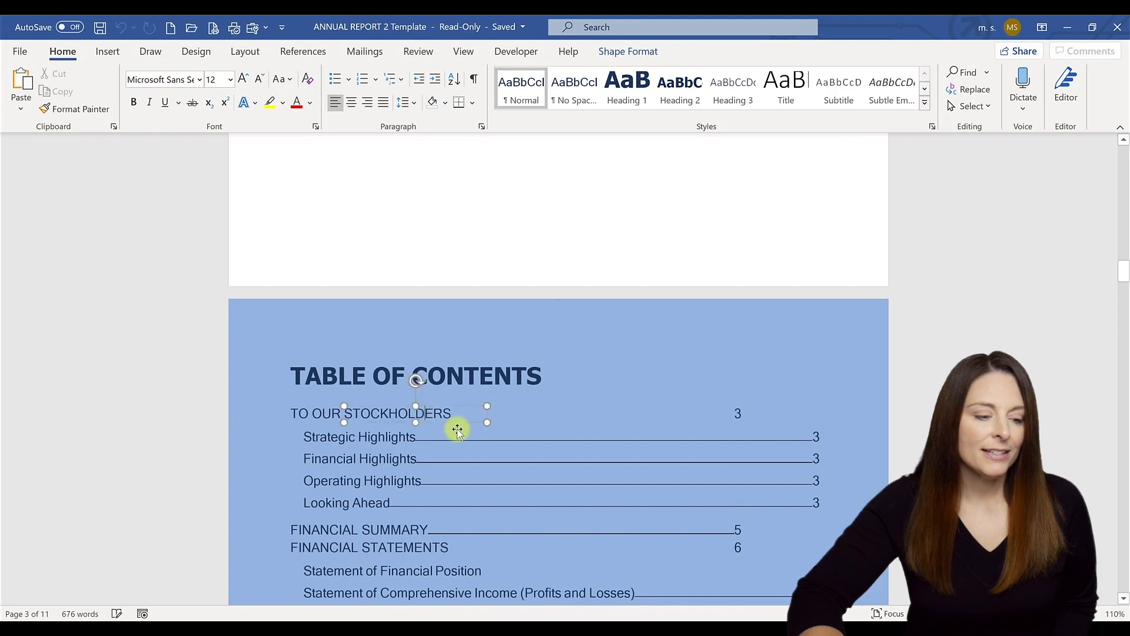
pyautogui.scroll(-3, 456, 443)
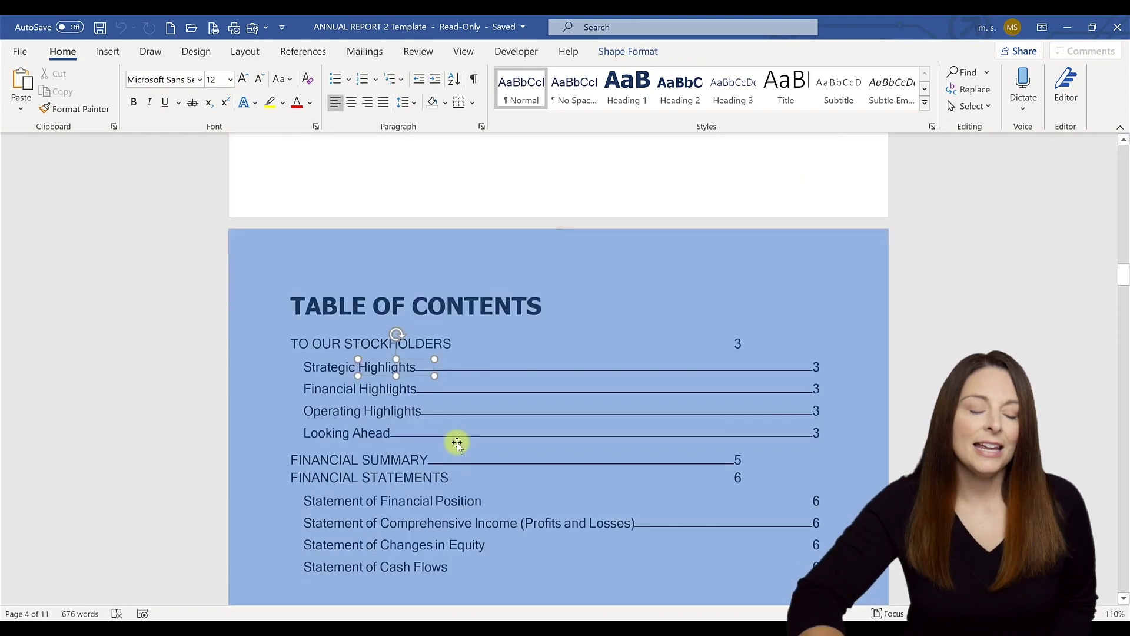
pyautogui.scroll(-4, 457, 442)
pyautogui.scroll(-4, 457, 443)
pyautogui.scroll(-3, 457, 443)
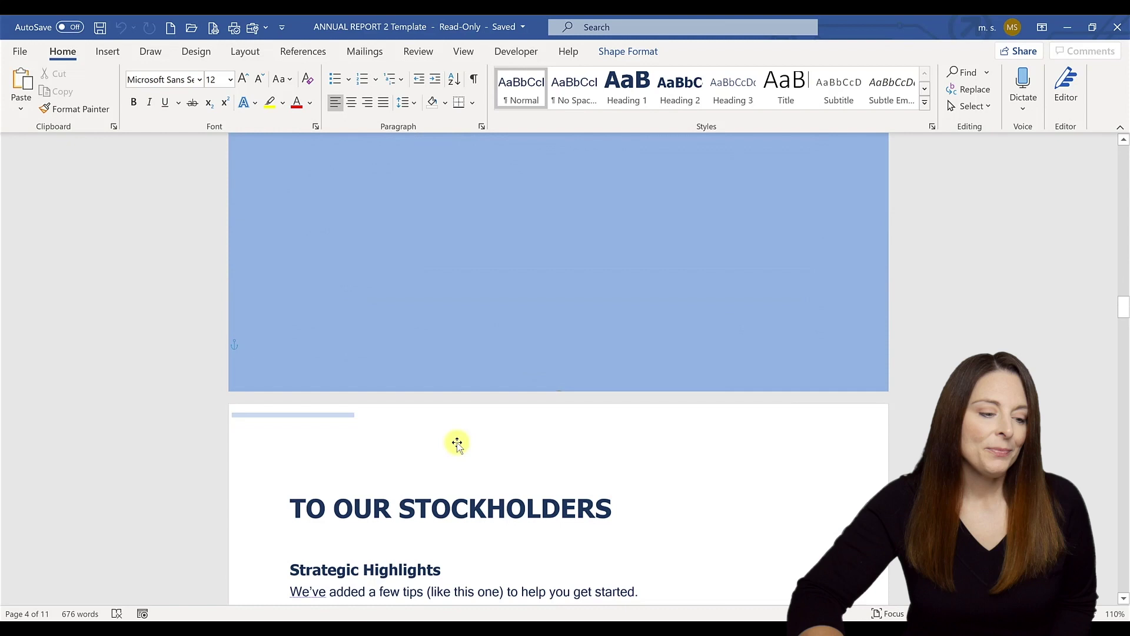
pyautogui.scroll(-2, 457, 443)
pyautogui.scroll(-3, 457, 443)
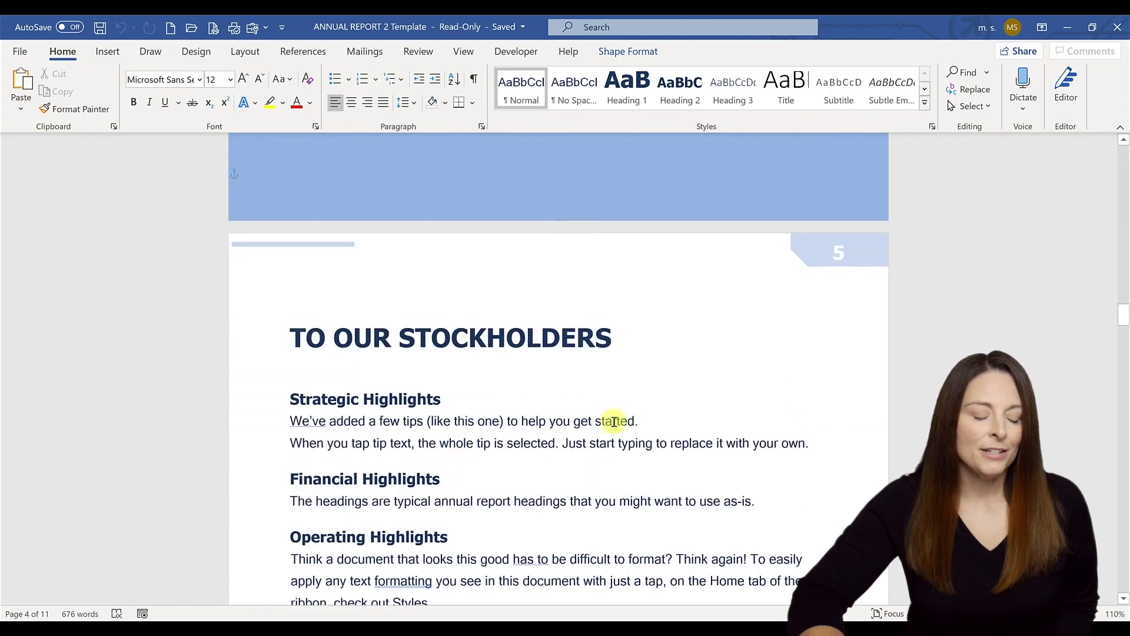
pyautogui.click(640, 421)
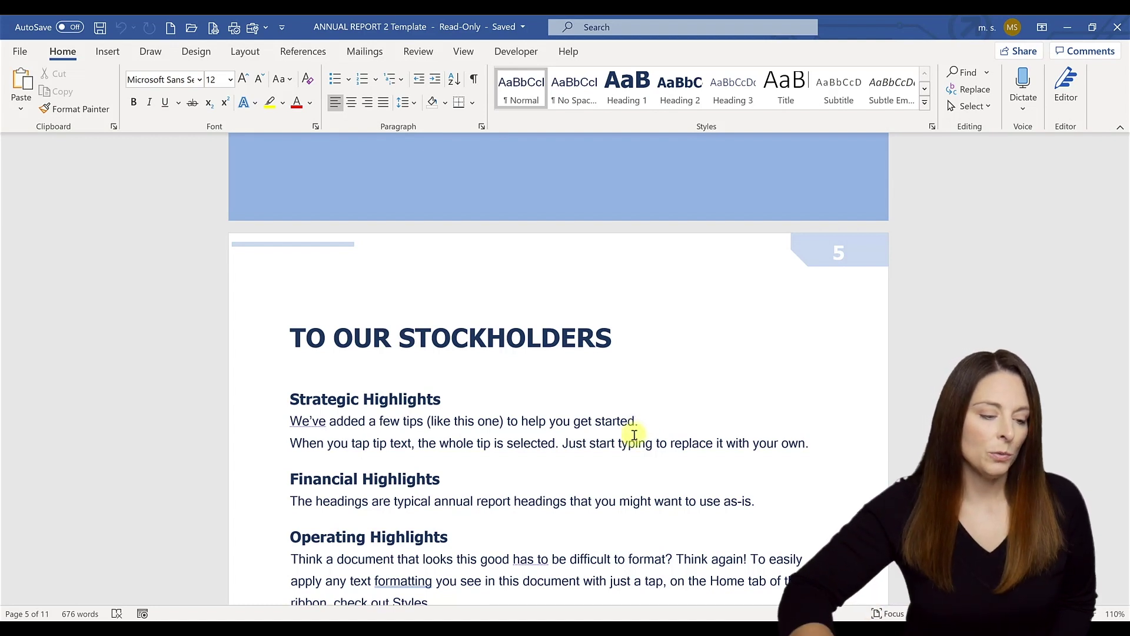
pyautogui.hotkey('alt', 'Tab')
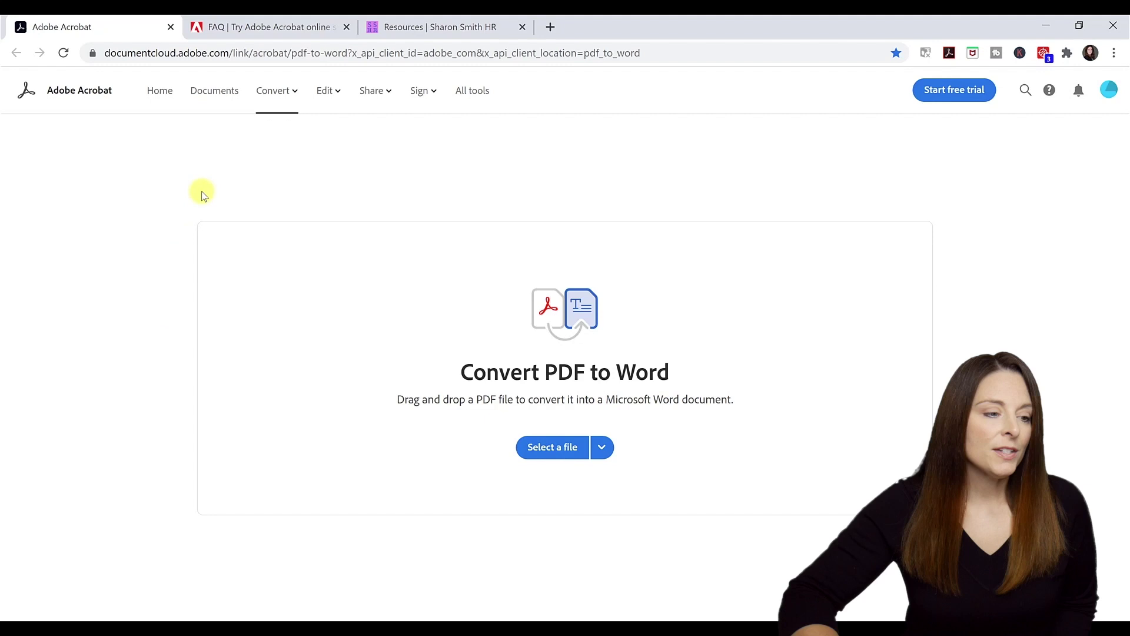
# Open the Adobe Acrobat online services FAQ on free-tool limits.
pyautogui.click(266, 28)
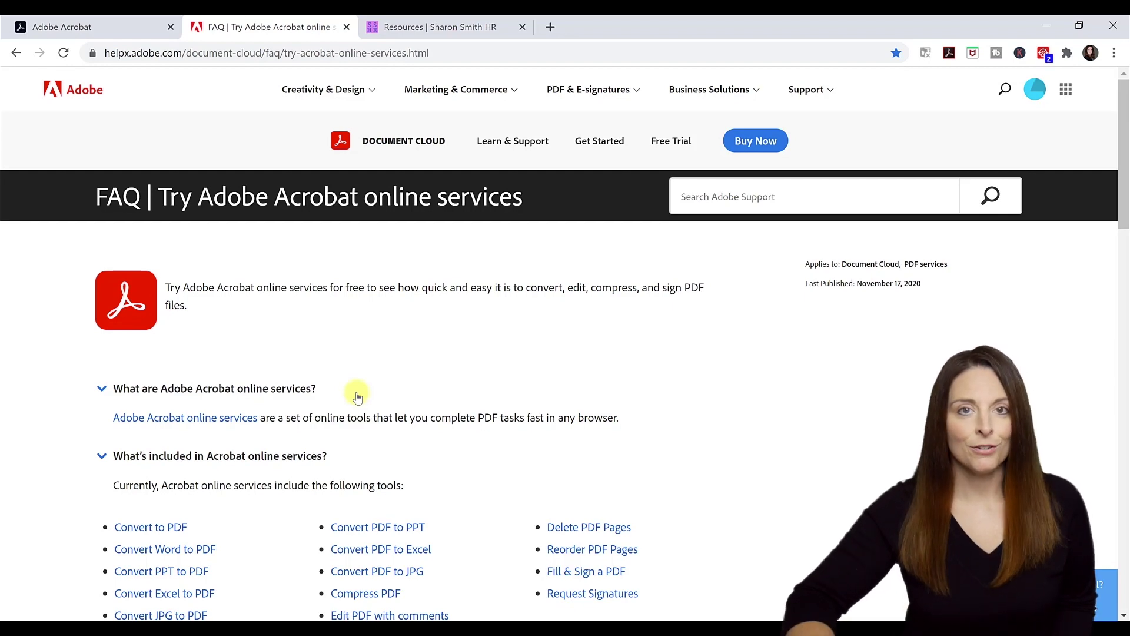
pyautogui.scroll(-4, 304, 434)
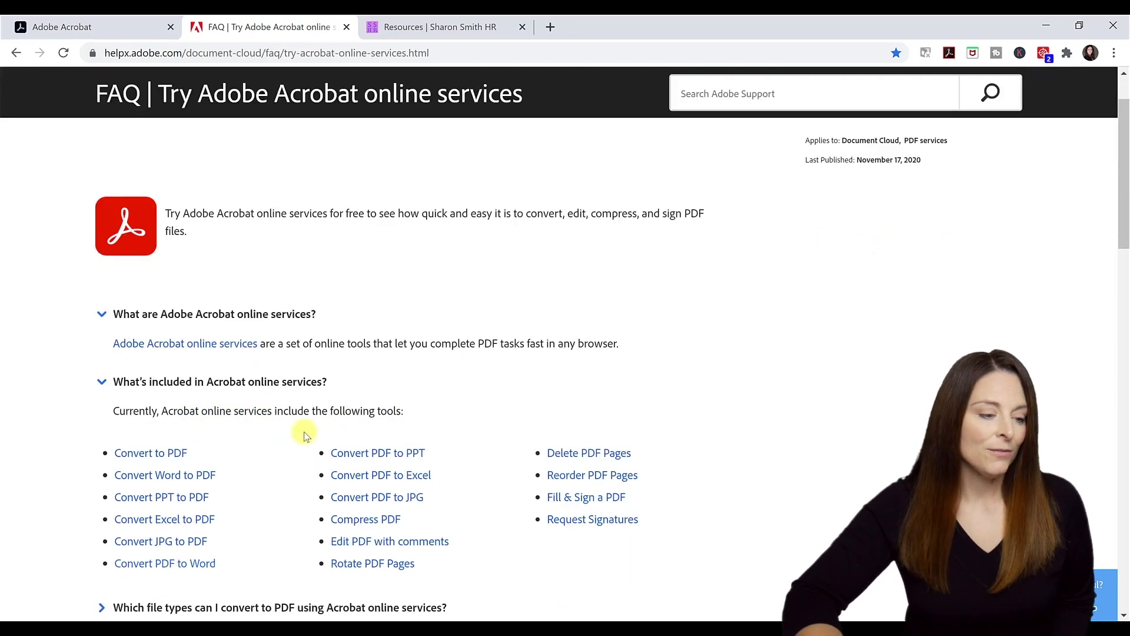
pyautogui.scroll(-4, 304, 435)
pyautogui.scroll(-2, 304, 435)
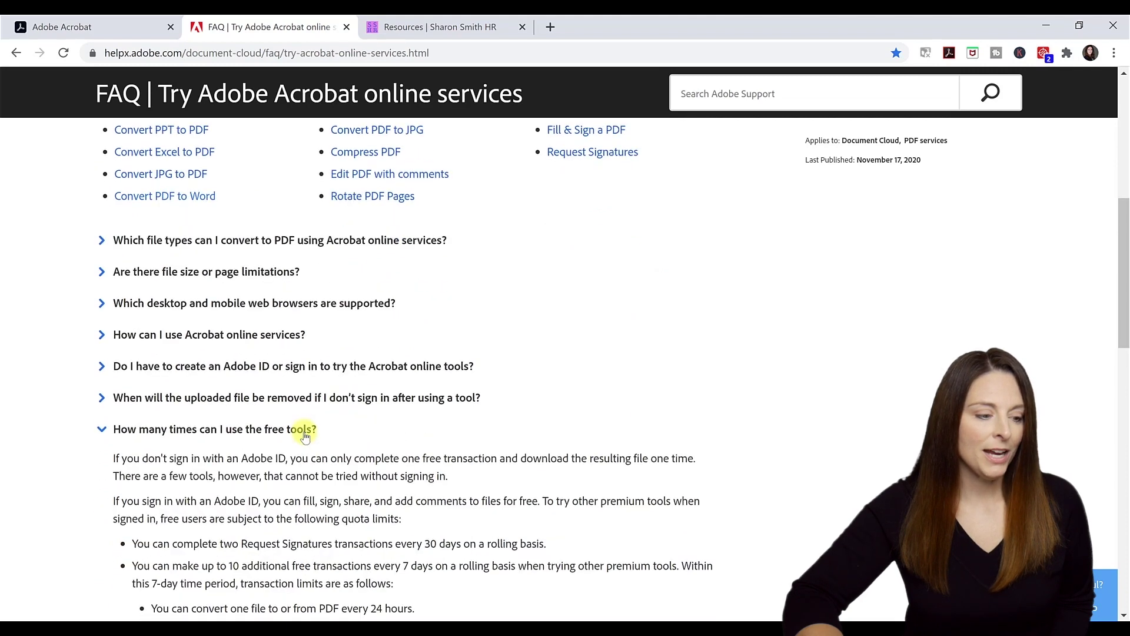
pyautogui.scroll(-2, 304, 435)
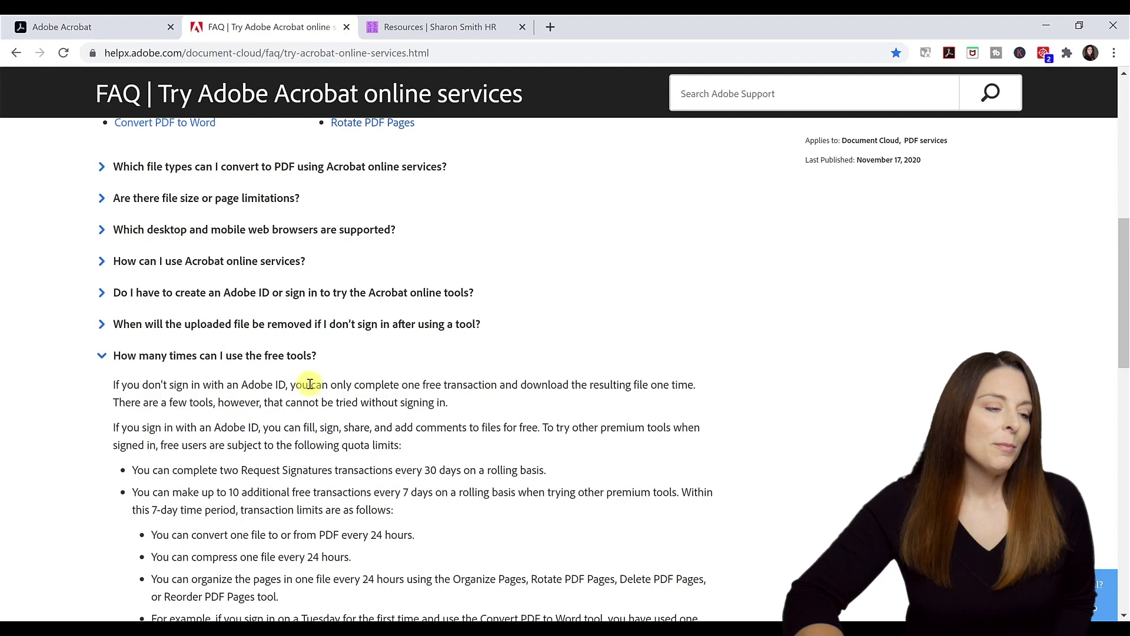
# Upload ANNUAL REPORT 2 Template from the Desktop to the Convert PDF to Word page.
pyautogui.click(79, 26)
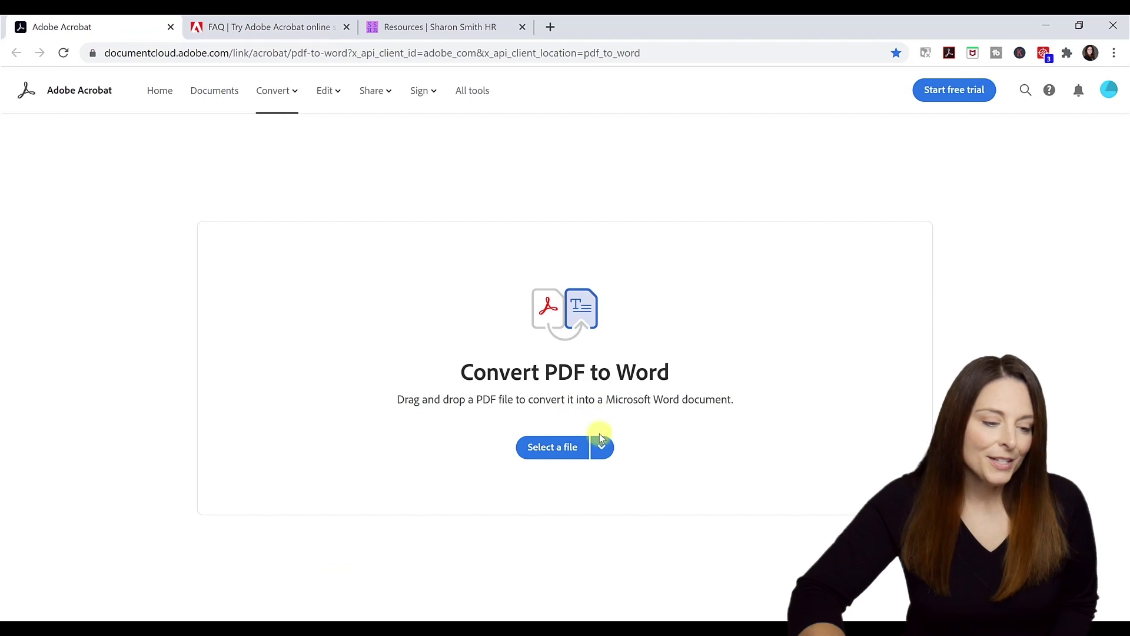
pyautogui.click(557, 448)
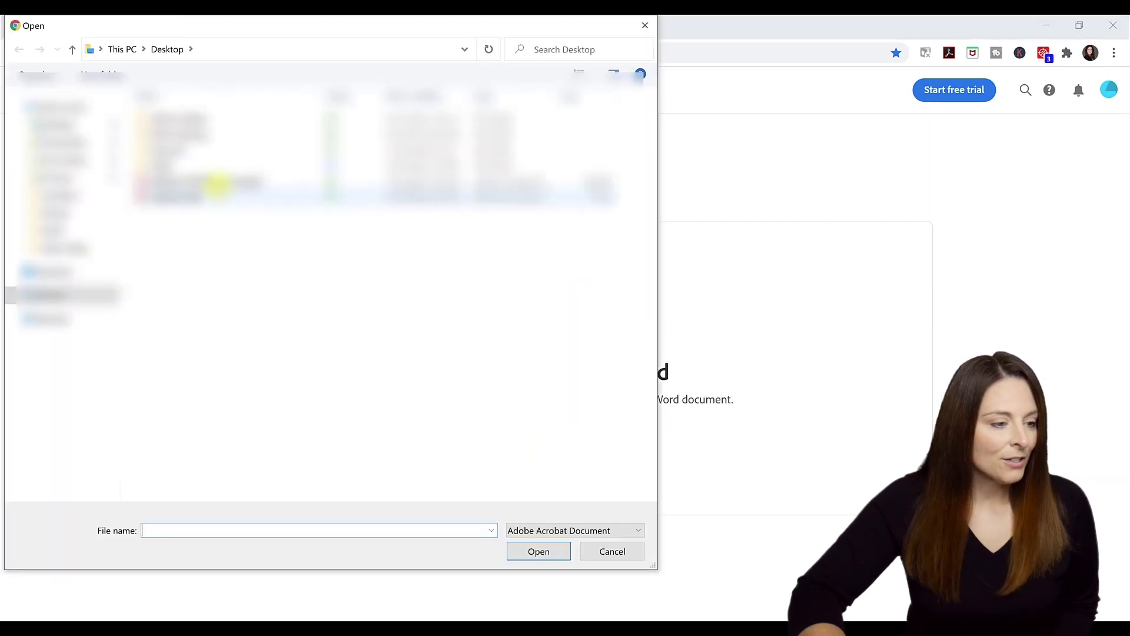
pyautogui.click(213, 183)
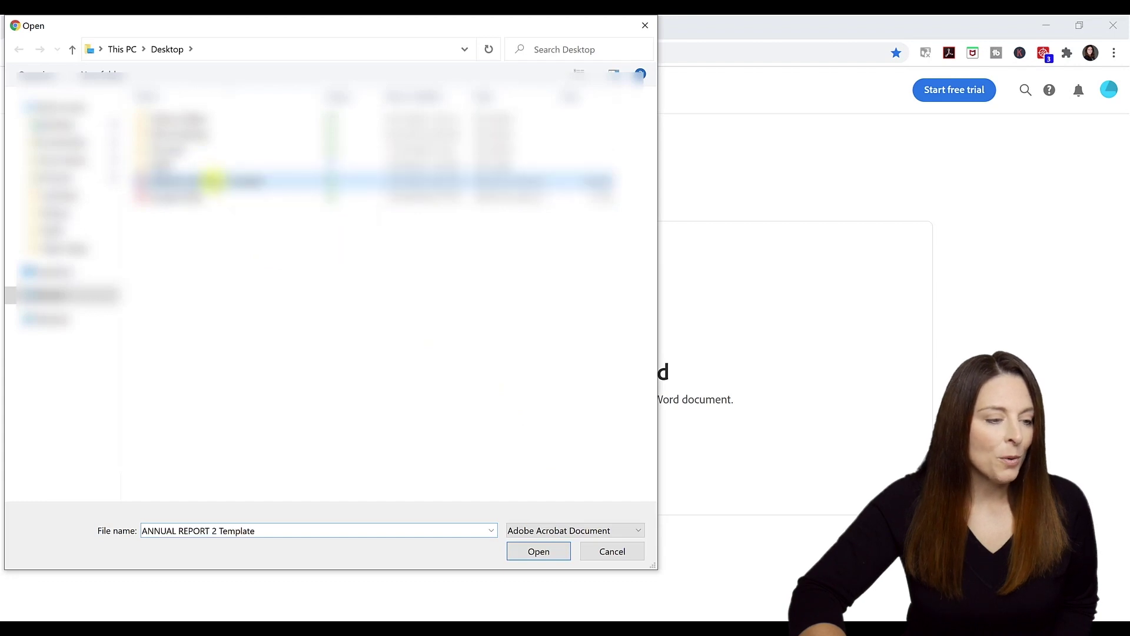
pyautogui.click(538, 552)
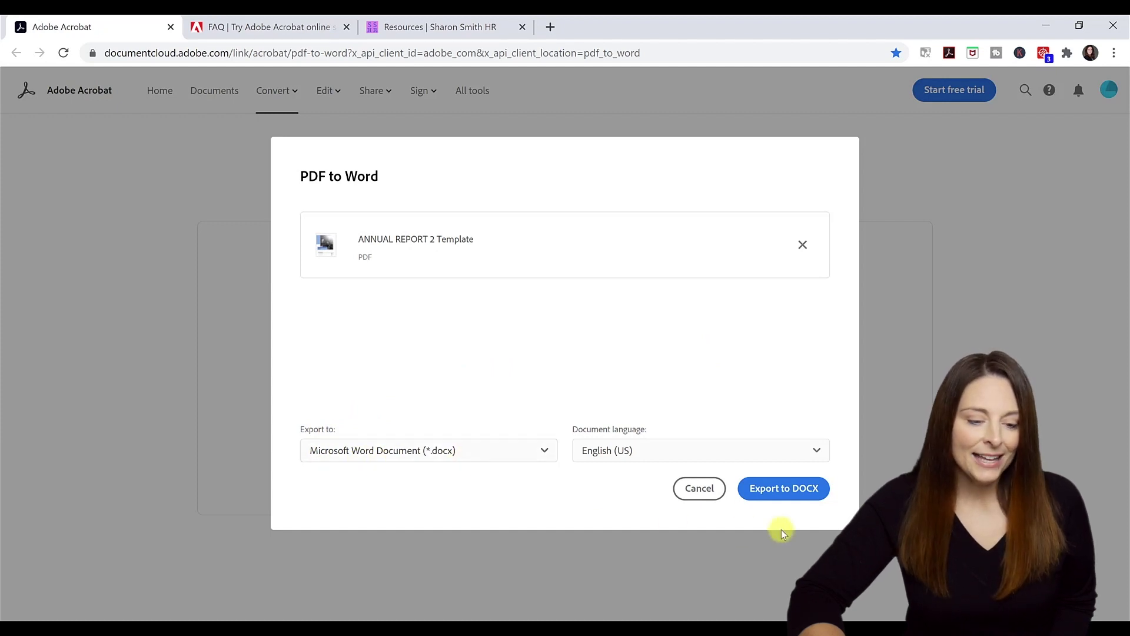
# Convert ANNUAL REPORT 2 Template to ANNUAL REPORT 2 Template_1.docx.
pyautogui.click(798, 494)
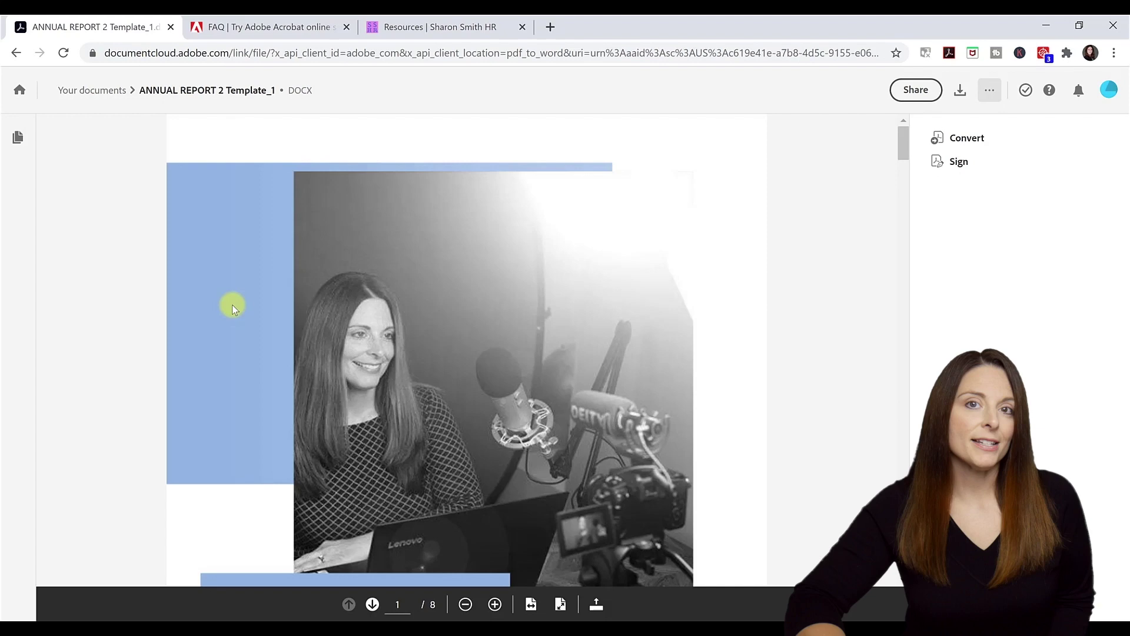
pyautogui.scroll(-3, 232, 305)
pyautogui.scroll(-3, 232, 305)
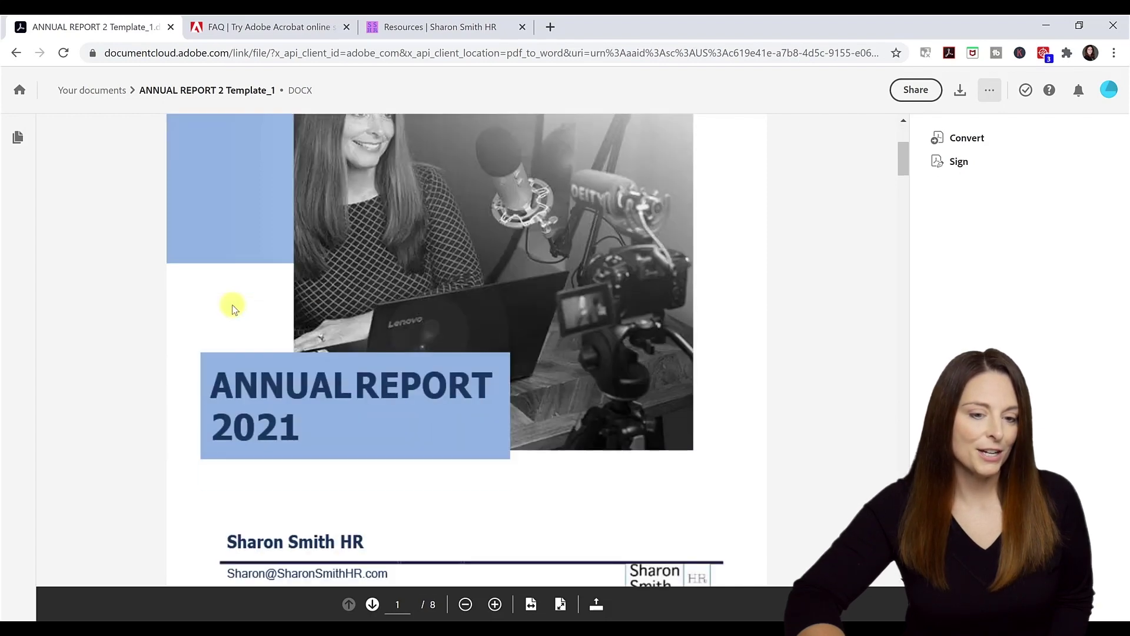
pyautogui.scroll(-3, 232, 305)
pyautogui.scroll(-3, 232, 305)
pyautogui.scroll(-3, 233, 304)
pyautogui.scroll(-3, 233, 305)
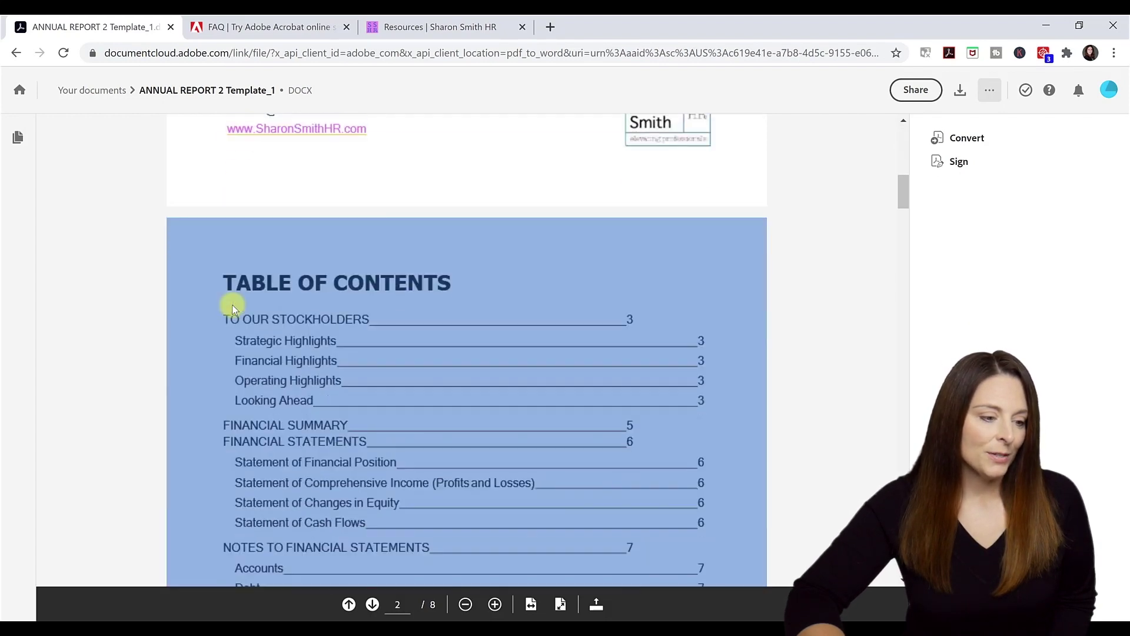
pyautogui.scroll(-3, 232, 305)
pyautogui.scroll(-2, 233, 305)
pyautogui.scroll(-3, 233, 305)
pyautogui.scroll(-3, 232, 305)
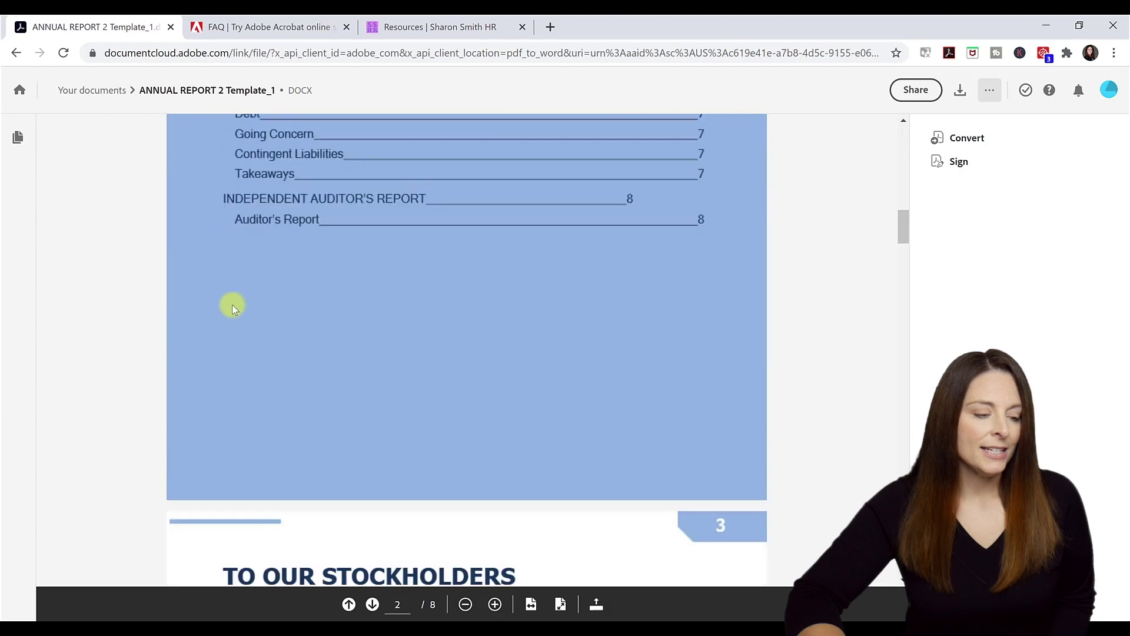
pyautogui.scroll(-3, 232, 305)
pyautogui.scroll(-3, 232, 304)
pyautogui.scroll(-2, 232, 305)
pyautogui.scroll(-2, 353, 314)
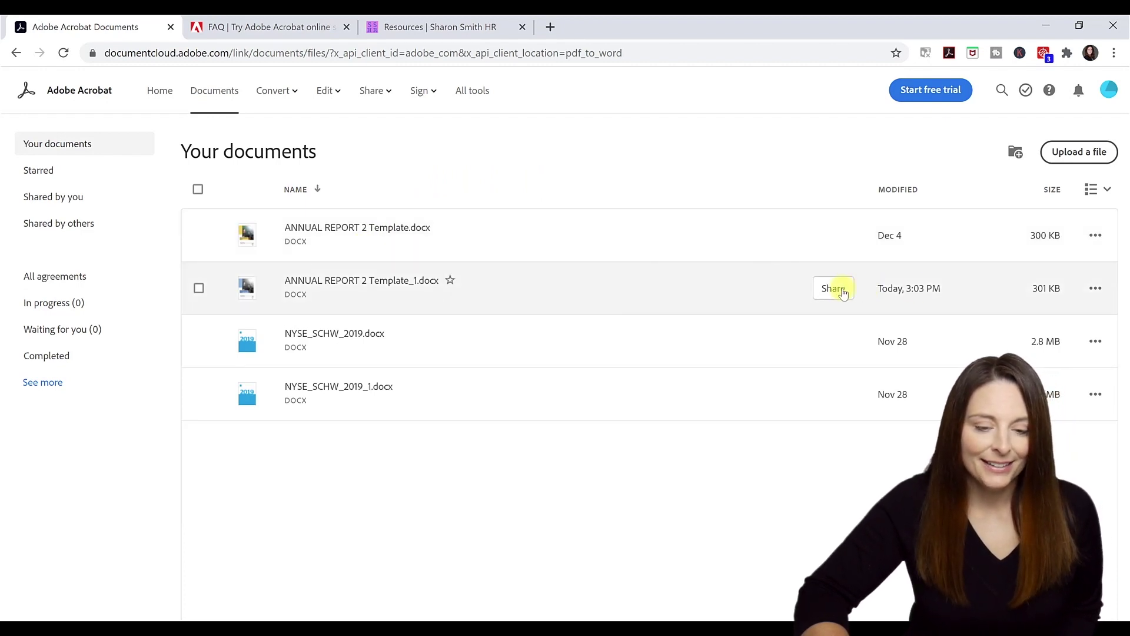
# Download ANNUAL REPORT 2 Template_1.docx from Your documents and open it in Word.
pyautogui.click(1096, 288)
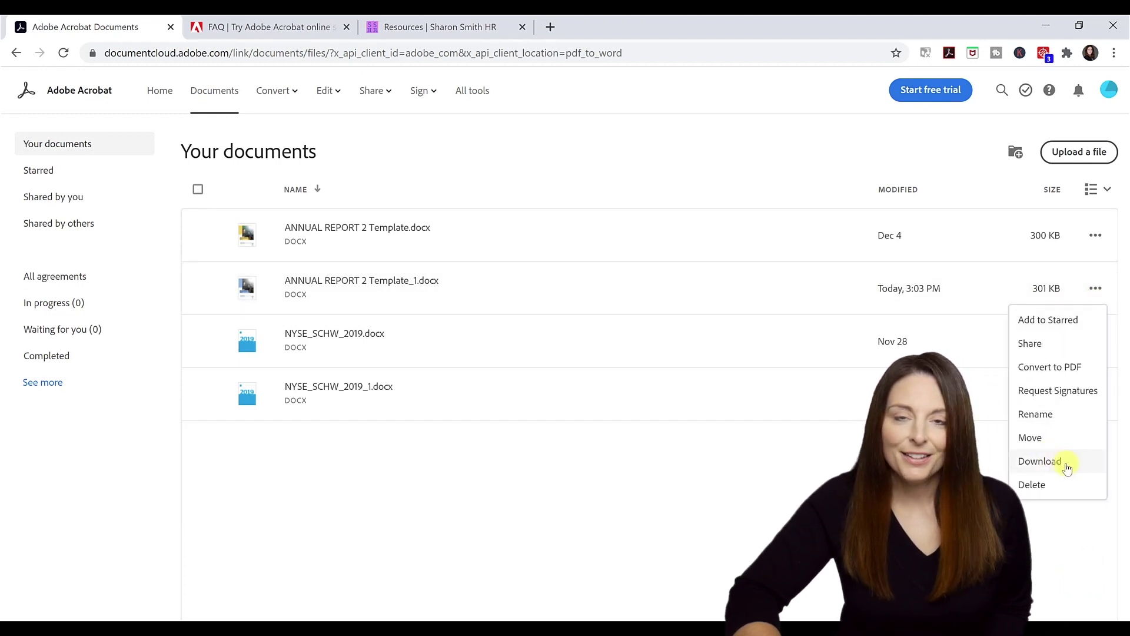
pyautogui.click(1041, 461)
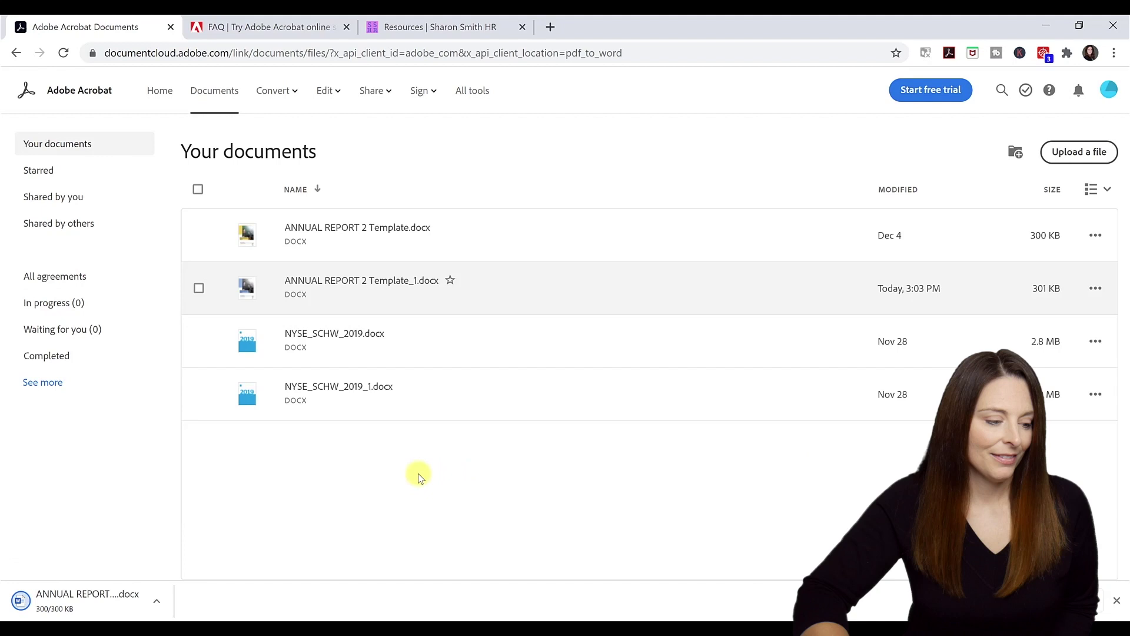
pyautogui.click(158, 601)
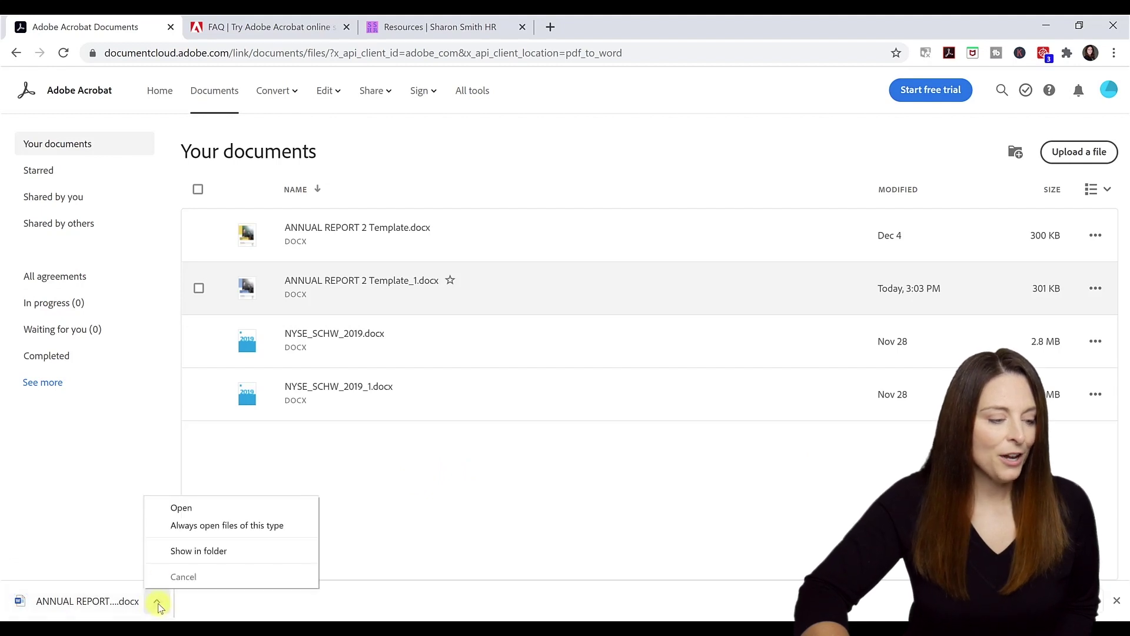
pyautogui.click(182, 508)
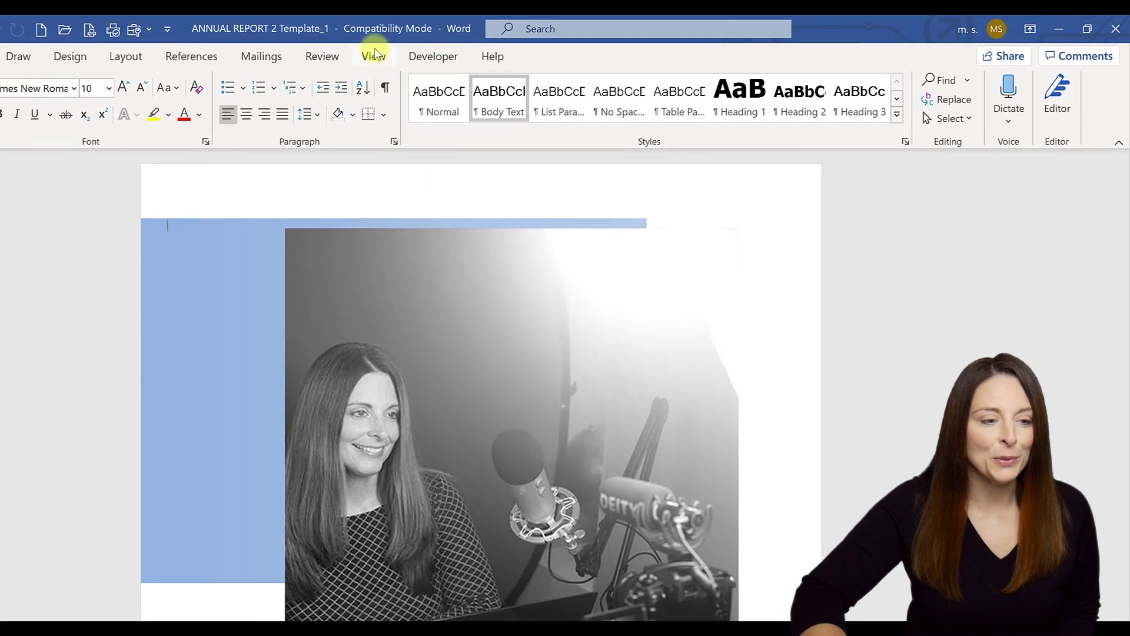
# Show the 8-page Acrobat conversion and 11-page Word conversion side by side.
pyautogui.click(374, 56)
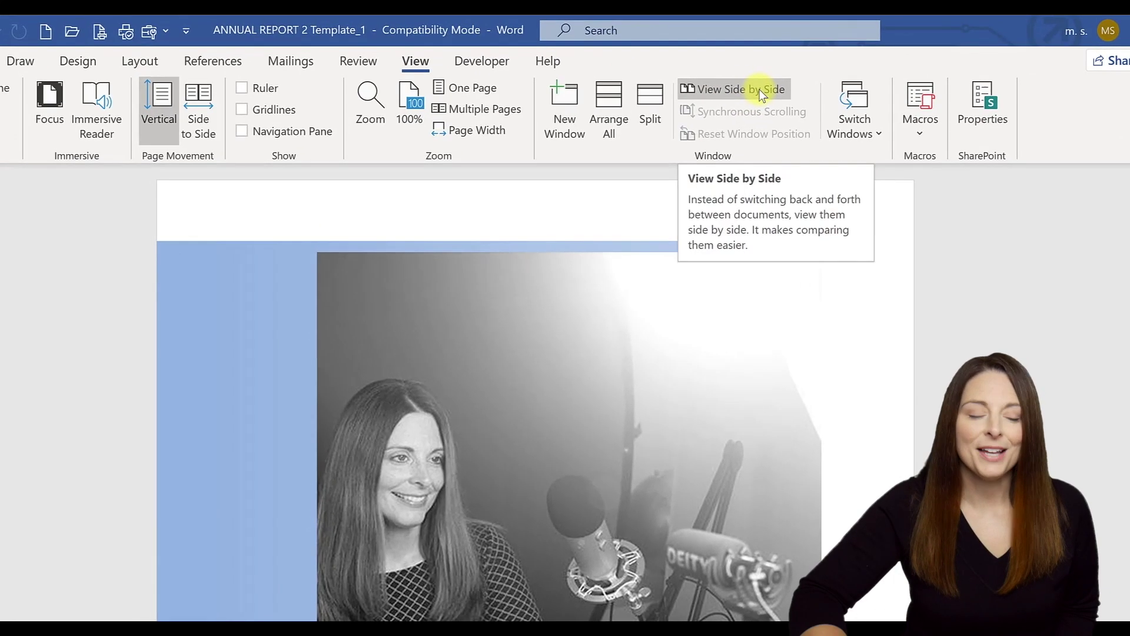
pyautogui.click(760, 89)
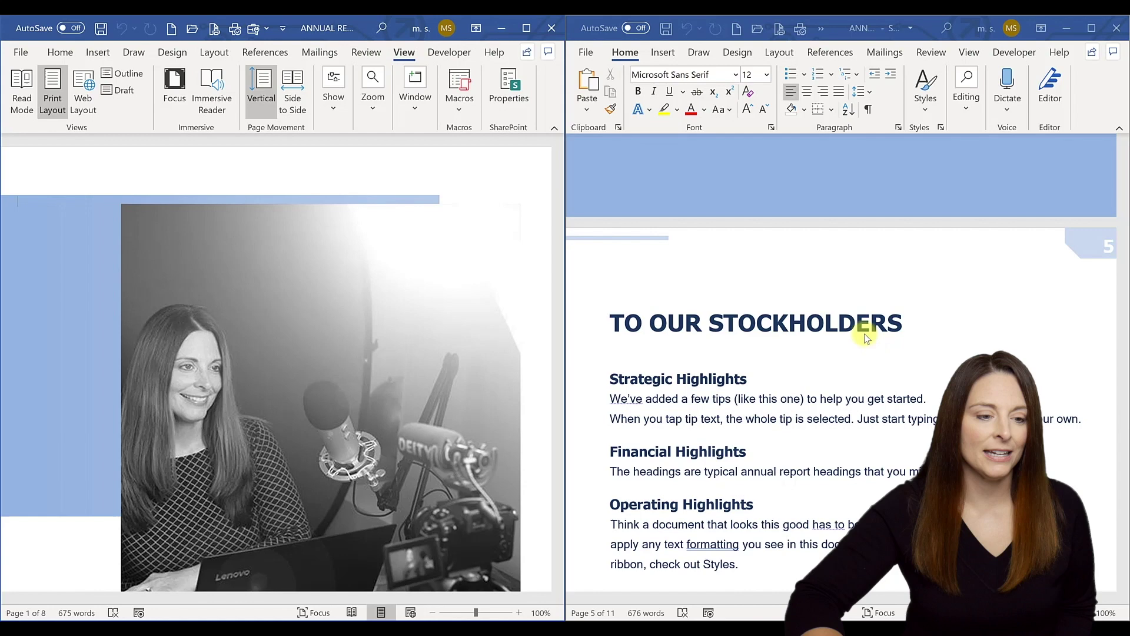
pyautogui.scroll(3, 866, 339)
pyautogui.scroll(3, 972, 318)
pyautogui.scroll(3, 1085, 299)
pyautogui.moveTo(839, 354)
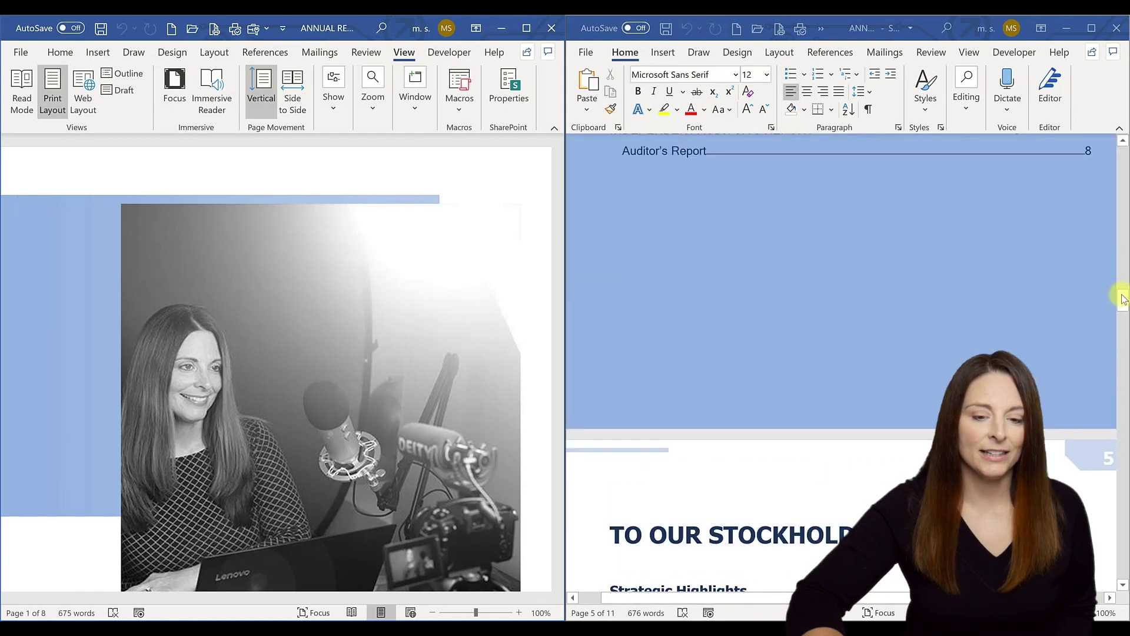
pyautogui.moveTo(1124, 269); pyautogui.dragTo(1120, 140)
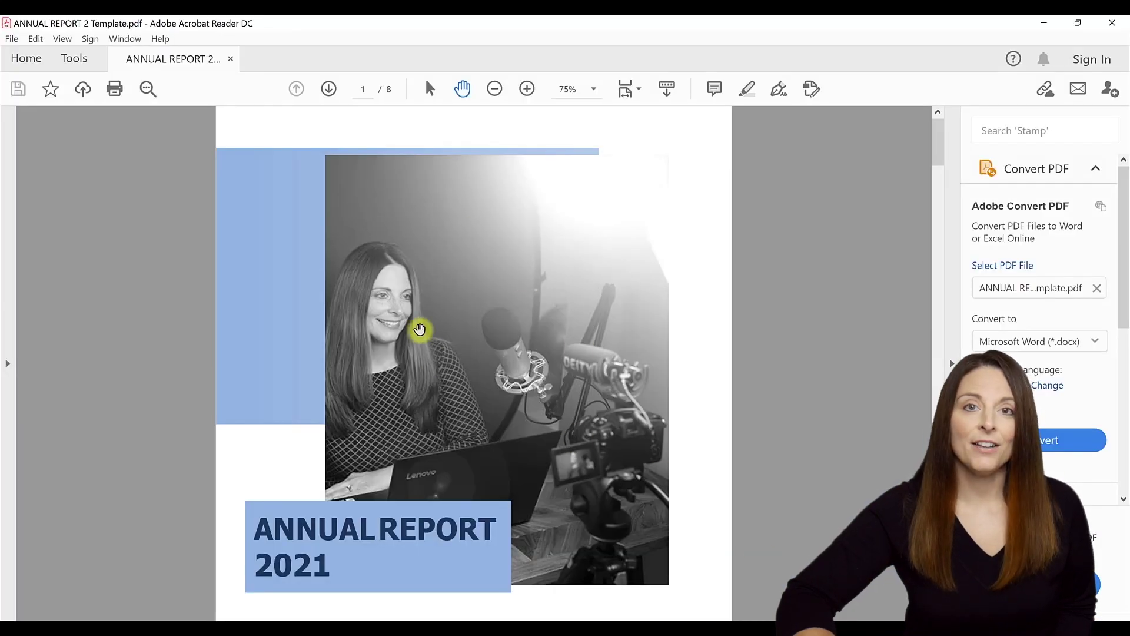
pyautogui.scroll(-2, 419, 330)
pyautogui.scroll(-2, 420, 331)
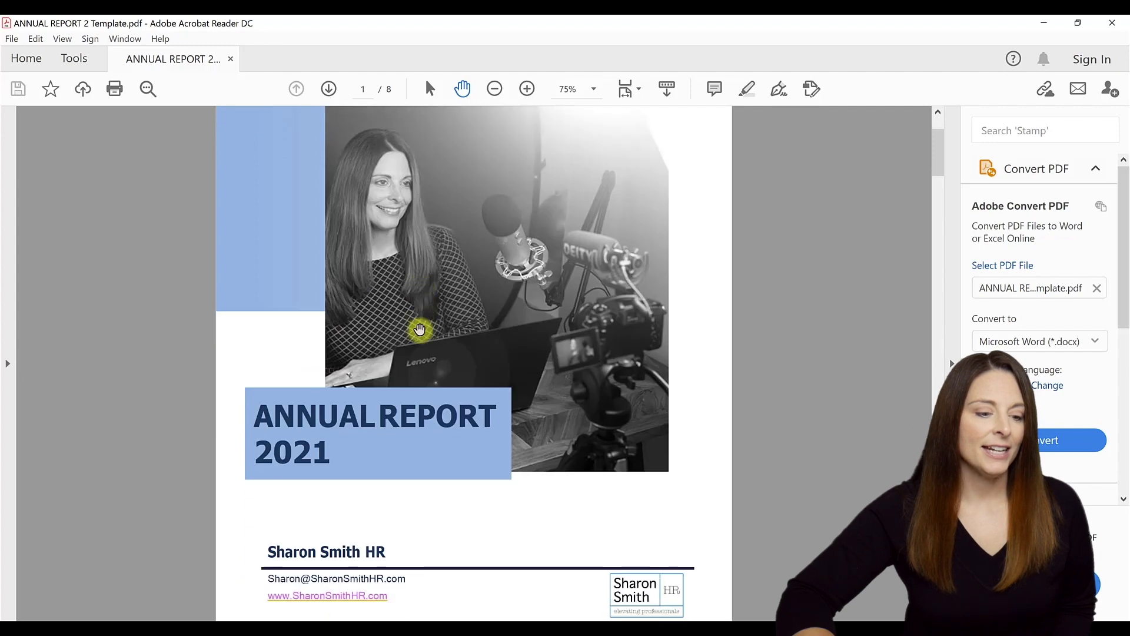
pyautogui.scroll(-2, 419, 330)
pyautogui.scroll(-2, 419, 330)
pyautogui.scroll(-2, 420, 331)
pyautogui.scroll(-2, 420, 330)
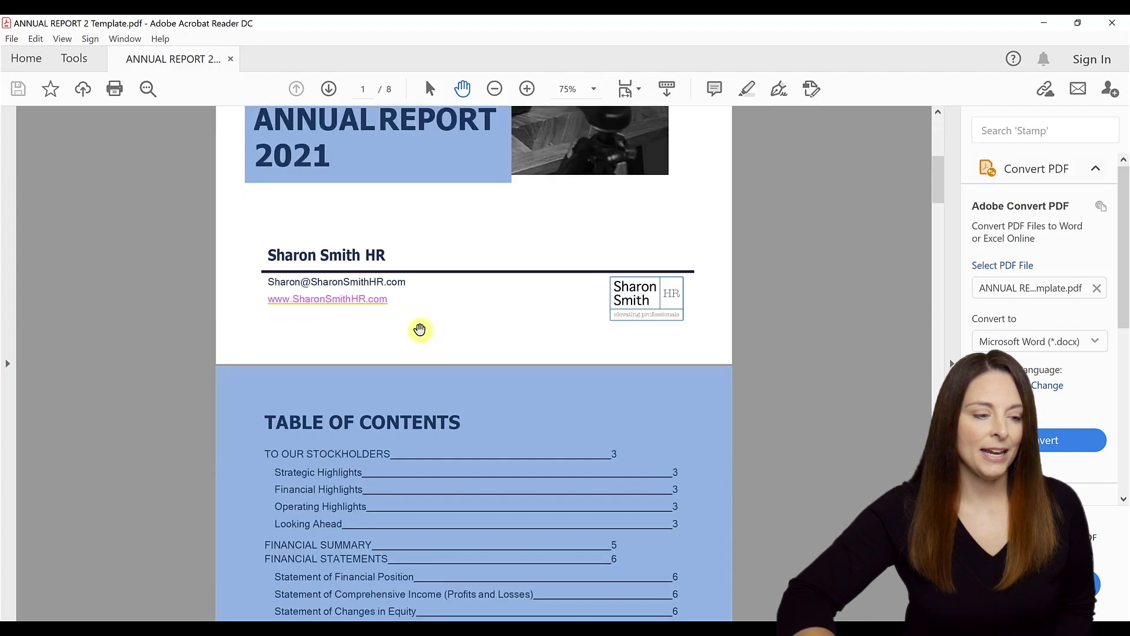
pyautogui.scroll(-2, 420, 331)
pyautogui.scroll(-2, 419, 330)
pyautogui.scroll(-2, 420, 331)
pyautogui.scroll(-2, 420, 330)
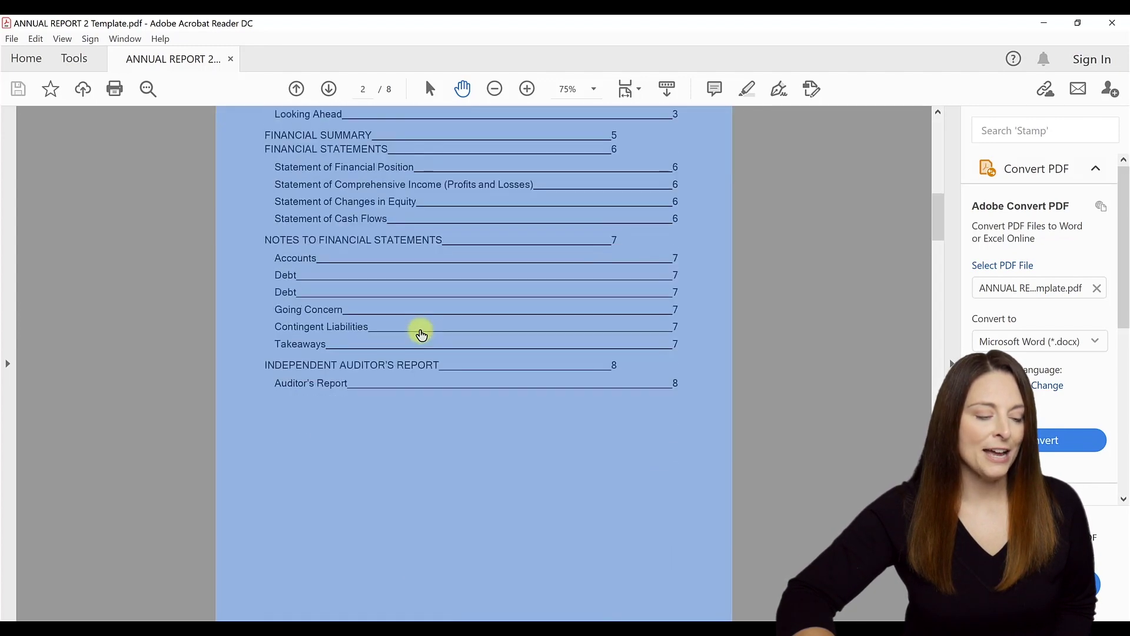
pyautogui.scroll(-2, 420, 330)
pyautogui.scroll(-2, 419, 331)
pyautogui.scroll(-2, 420, 330)
pyautogui.scroll(-1, 419, 330)
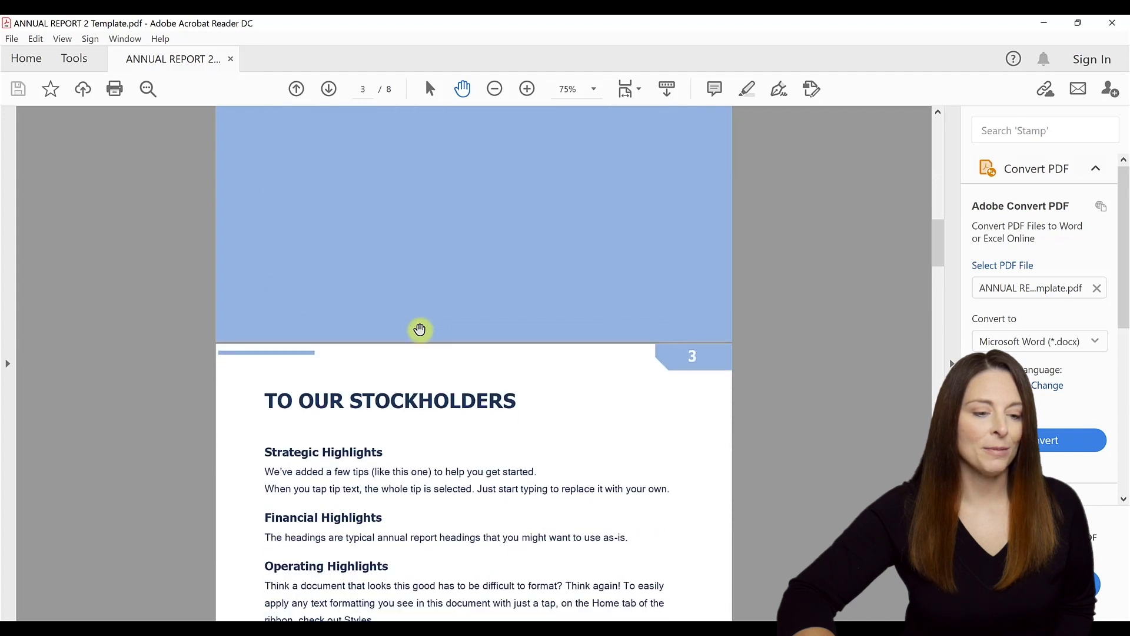
pyautogui.scroll(-1, 419, 330)
pyautogui.scroll(-2, 419, 330)
pyautogui.scroll(-2, 420, 331)
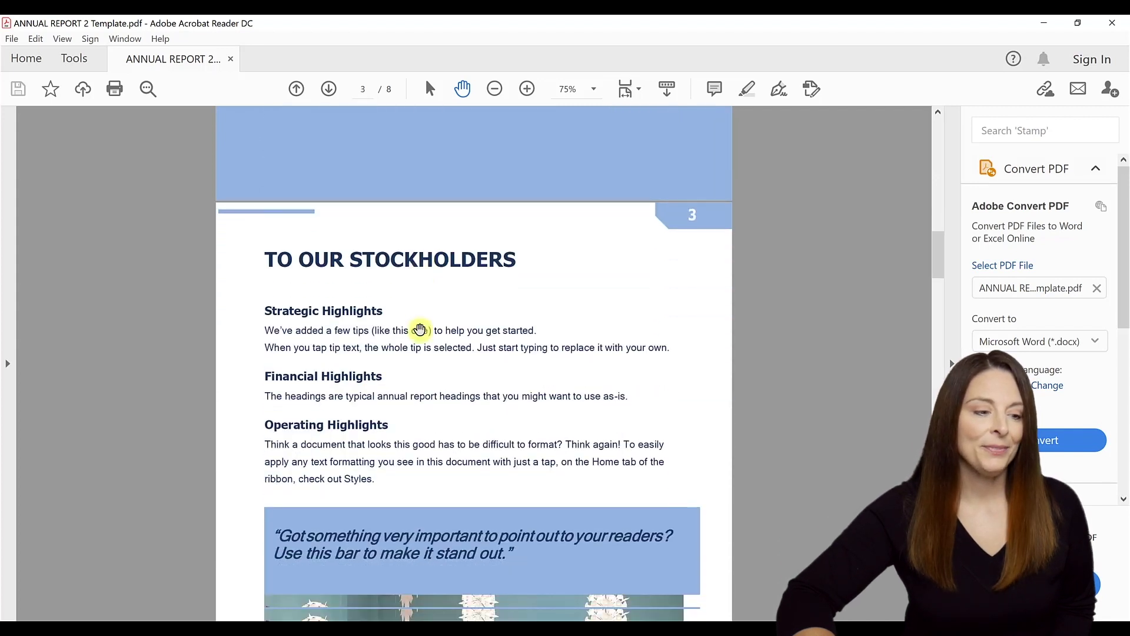
pyautogui.scroll(-2, 420, 330)
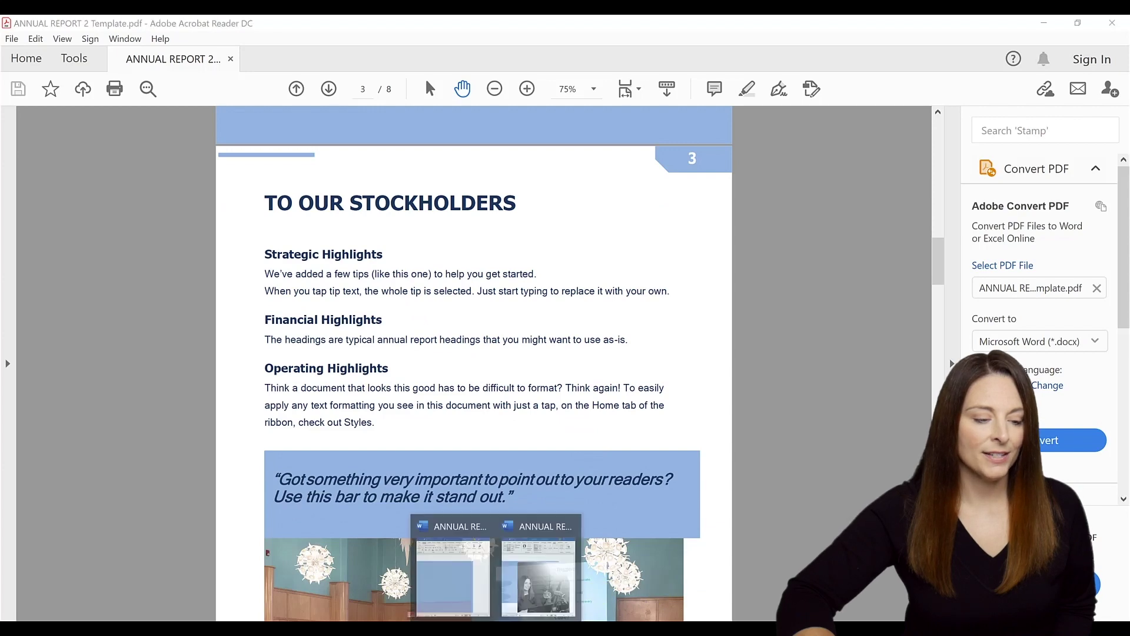
# Bring the side-by-side Word conversions back in front of Acrobat Reader.
pyautogui.click(451, 574)
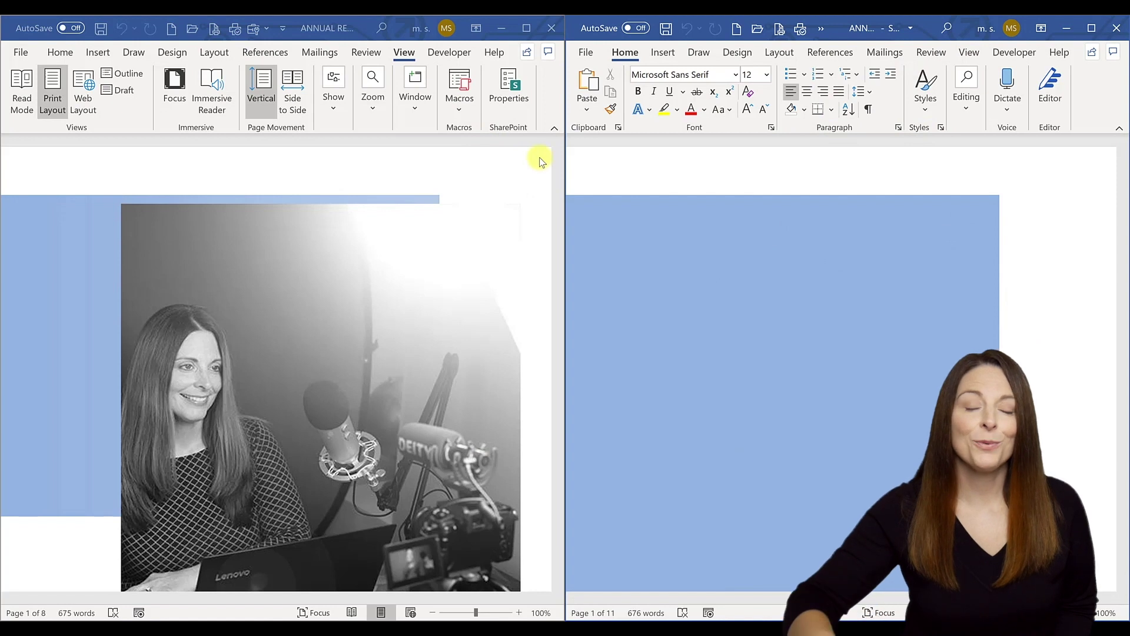
# Make the Word-opened conversion in the right window the active document.
pyautogui.click(674, 213)
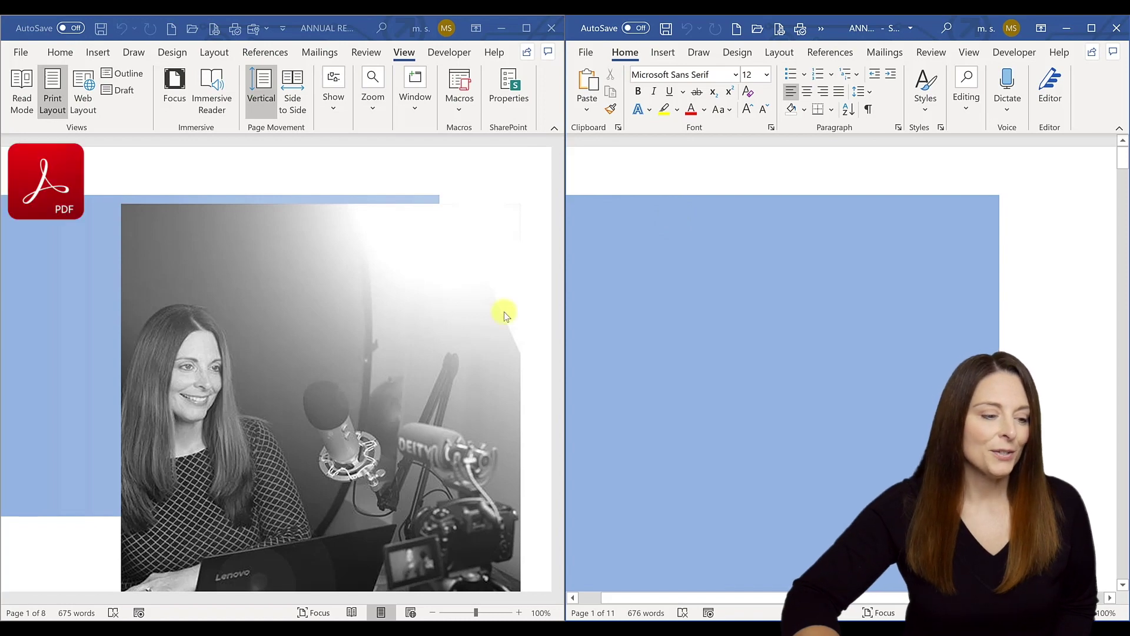
pyautogui.scroll(-8, 478, 321)
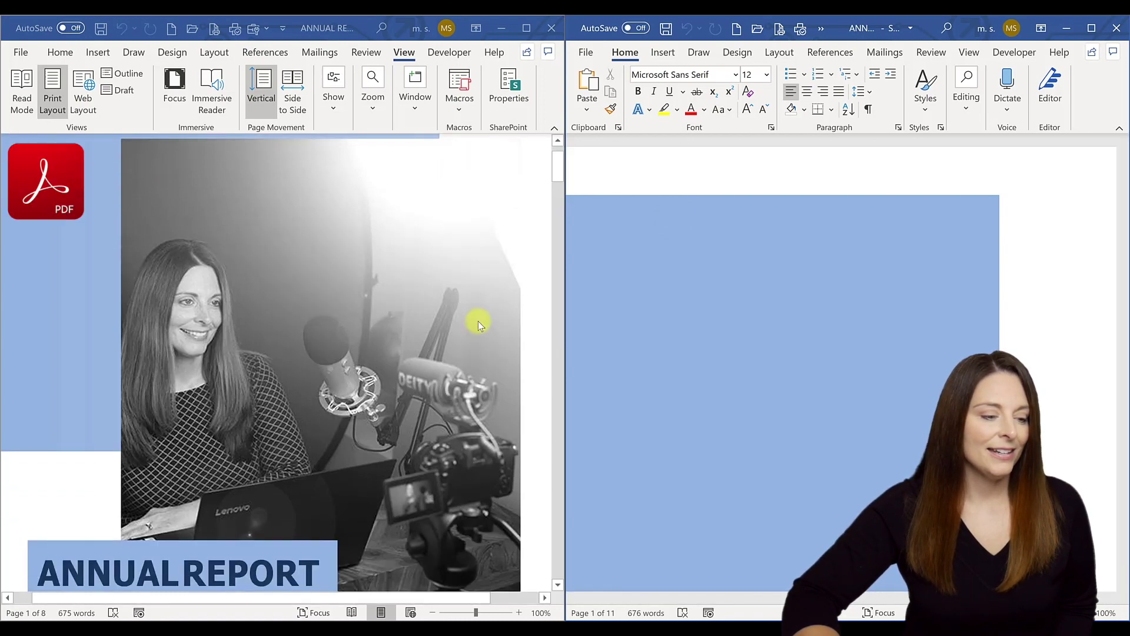
pyautogui.scroll(-5, 477, 321)
pyautogui.scroll(-4, 477, 321)
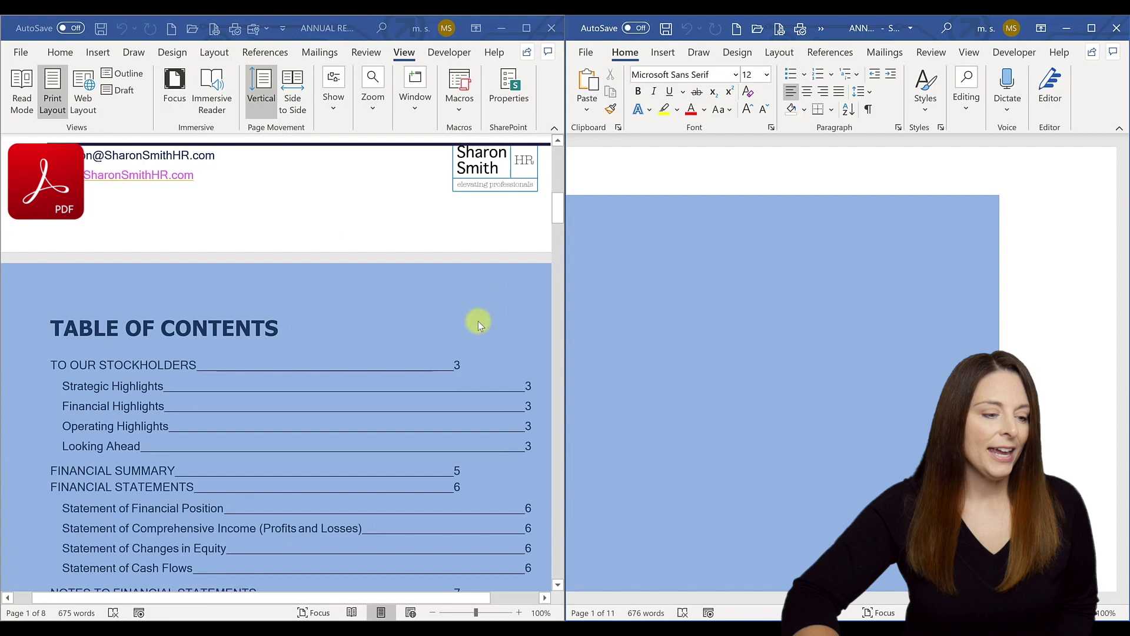
pyautogui.scroll(-4, 477, 321)
pyautogui.scroll(-4, 479, 320)
pyautogui.scroll(-4, 478, 325)
pyautogui.scroll(-4, 478, 324)
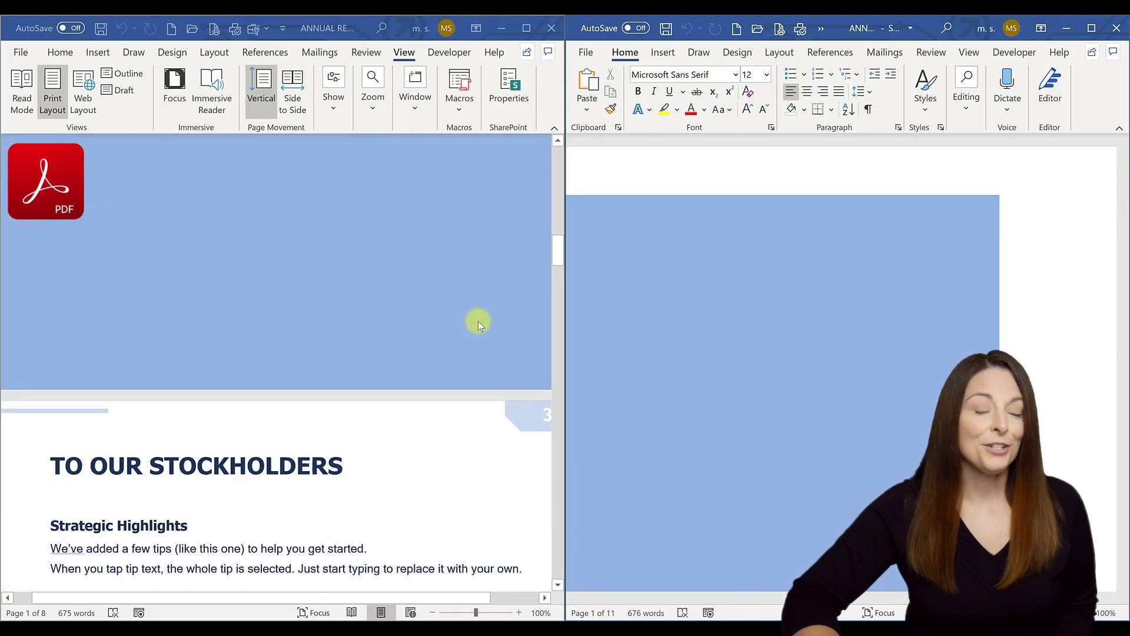
pyautogui.scroll(-3, 478, 324)
pyautogui.scroll(-2, 478, 324)
pyautogui.scroll(-4, 478, 324)
pyautogui.scroll(-4, 478, 324)
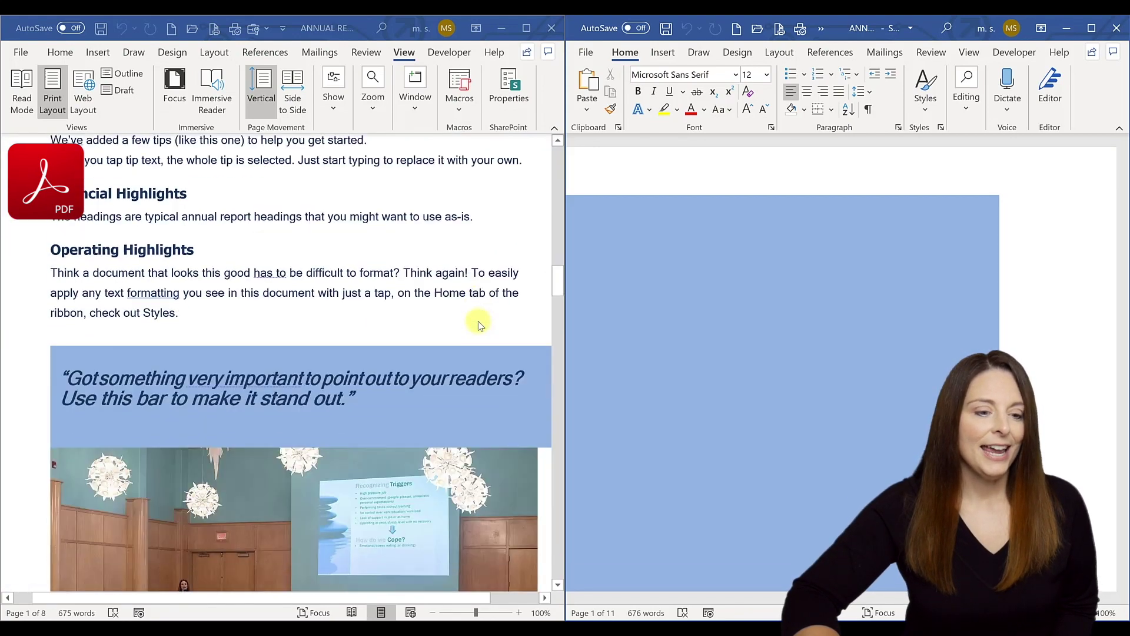
pyautogui.scroll(-2, 479, 325)
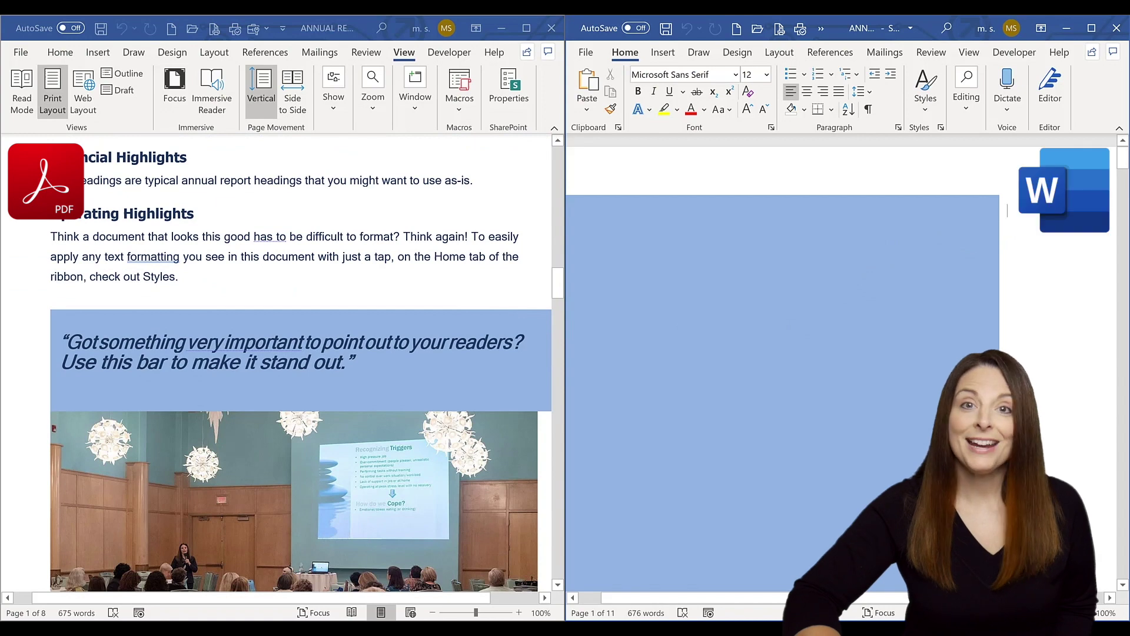
pyautogui.scroll(-3, 1031, 239)
pyautogui.scroll(-3, 1031, 238)
pyautogui.scroll(-3, 1030, 239)
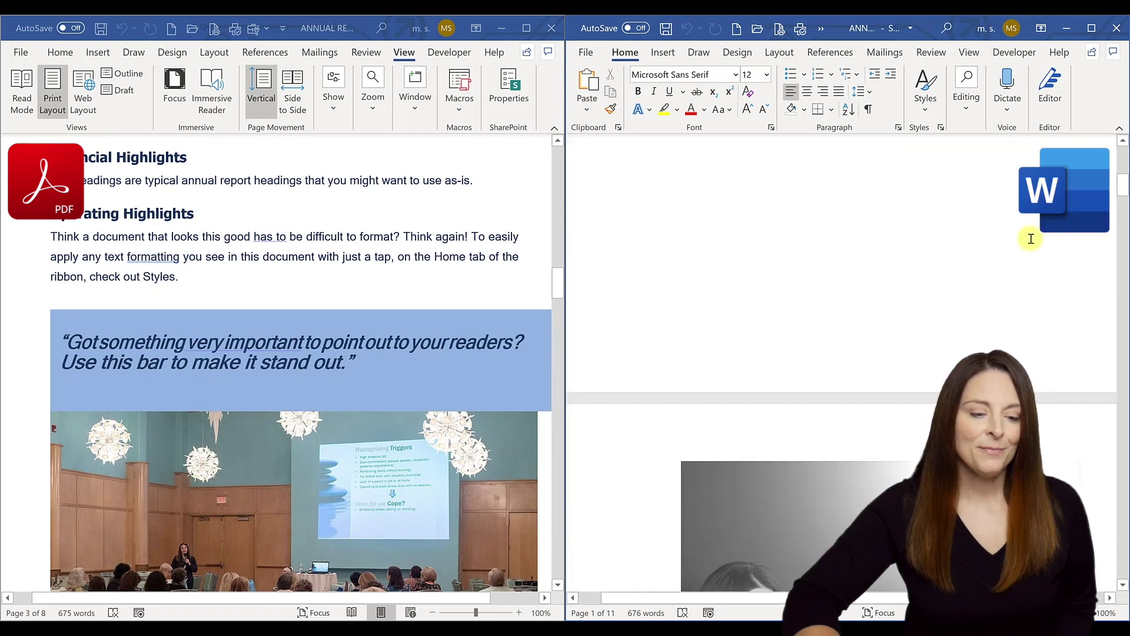
pyautogui.scroll(-2, 1031, 239)
pyautogui.scroll(-4, 1031, 238)
pyautogui.scroll(-4, 1031, 239)
pyautogui.scroll(-4, 1030, 238)
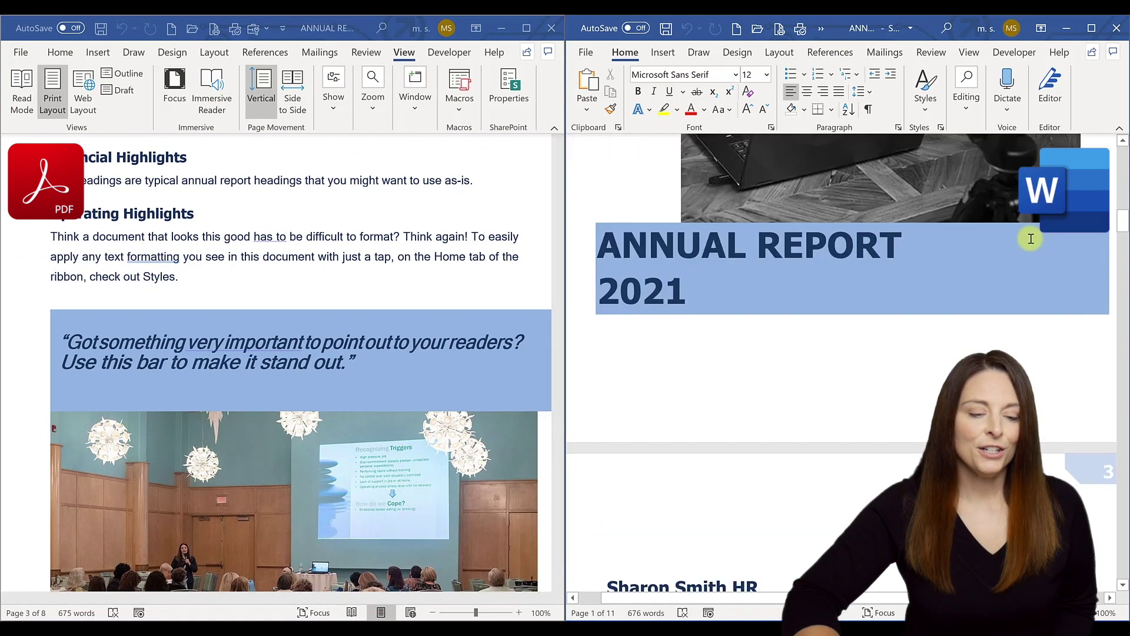
pyautogui.scroll(-3, 1030, 239)
pyautogui.scroll(-3, 1030, 239)
pyautogui.scroll(-2, 1031, 238)
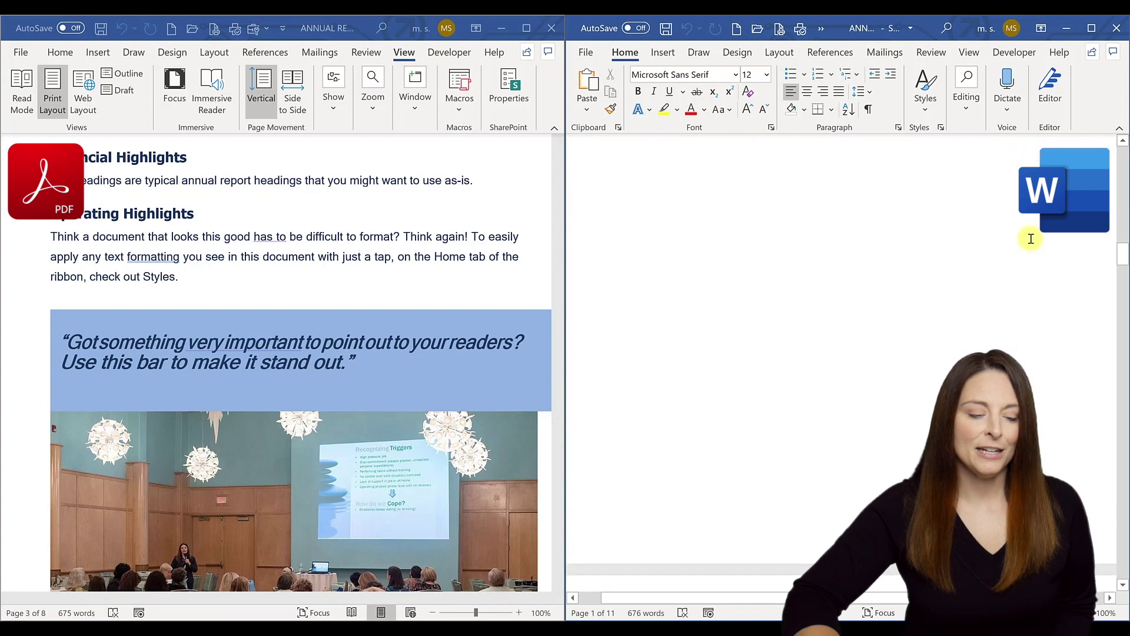
pyautogui.scroll(-4, 1031, 239)
pyautogui.scroll(-4, 1030, 239)
pyautogui.scroll(-2, 1031, 239)
pyautogui.scroll(-4, 1031, 239)
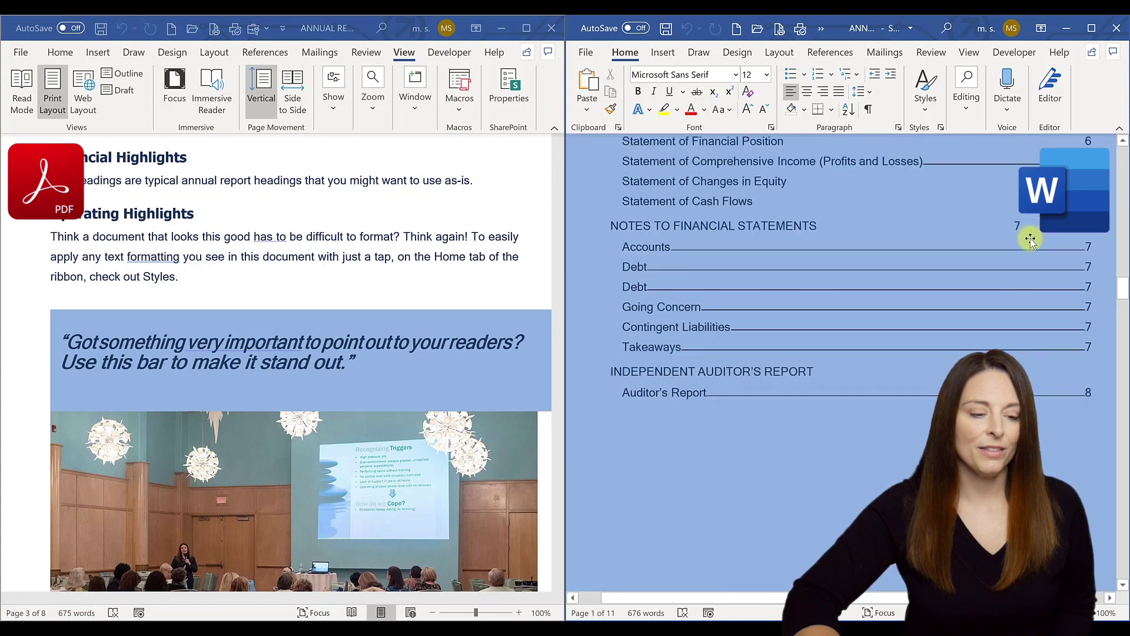
pyautogui.scroll(-3, 1030, 238)
pyautogui.scroll(-4, 1030, 240)
pyautogui.scroll(-3, 1030, 239)
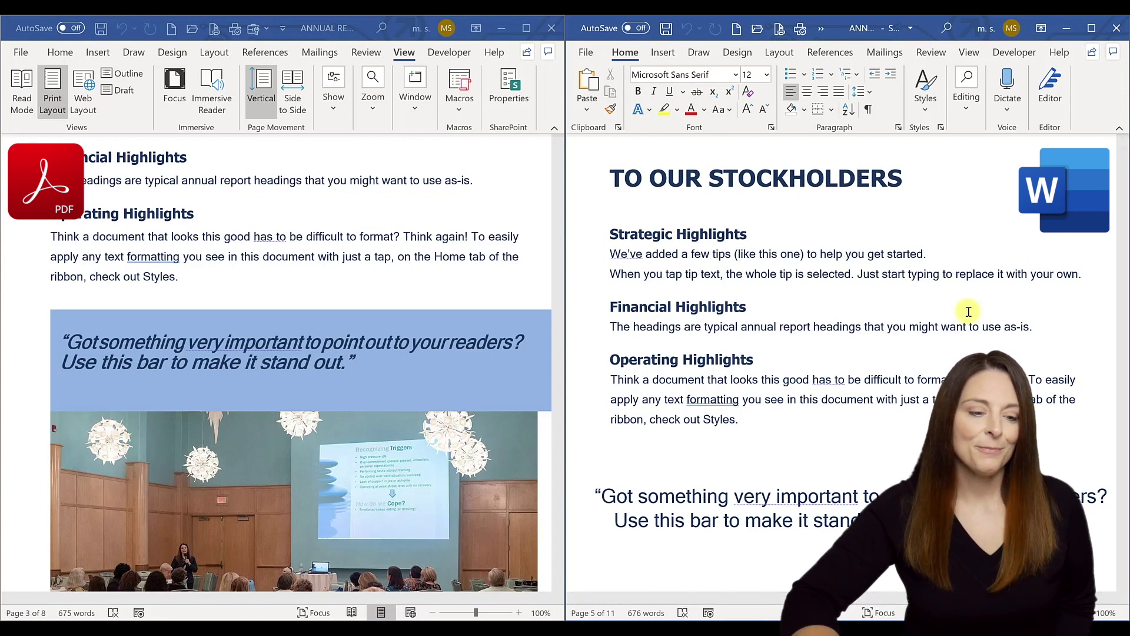
pyautogui.scroll(-5, 969, 311)
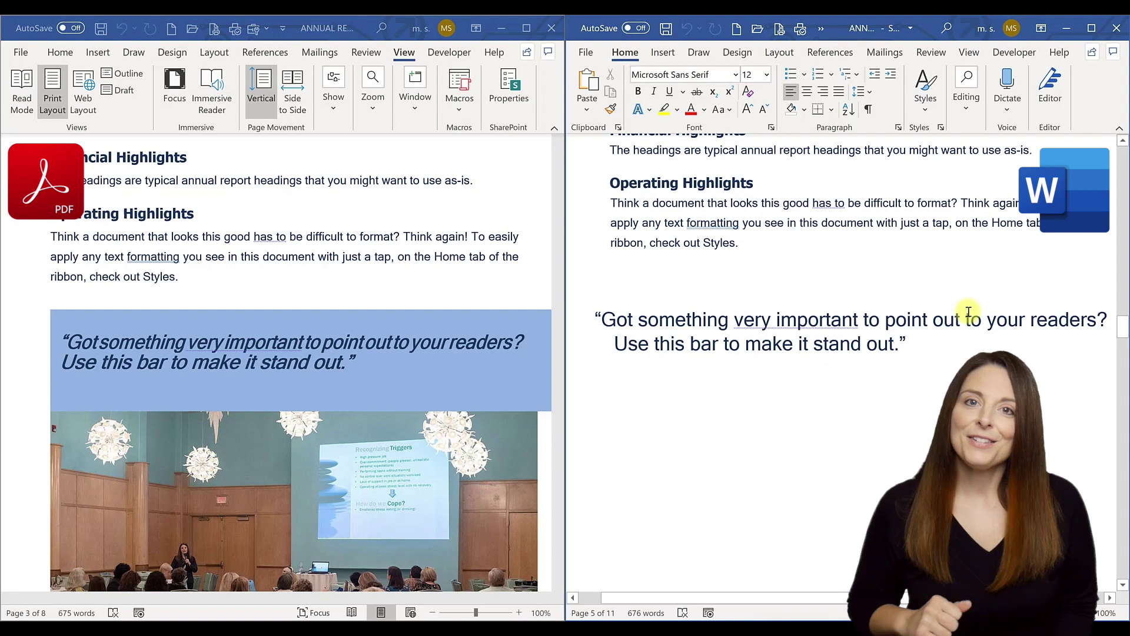